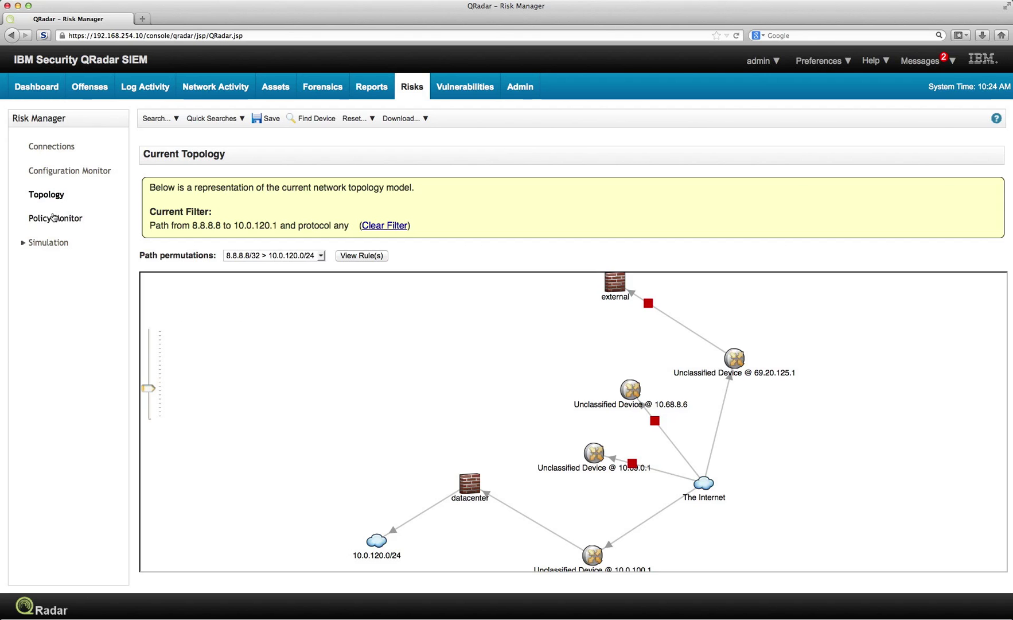
In Policy Monitor, show the description of the Internet-exploitable high-risk vulnerabilities question (CVSS above 5).
{"action": "left_click", "coordinate": [51, 218]}
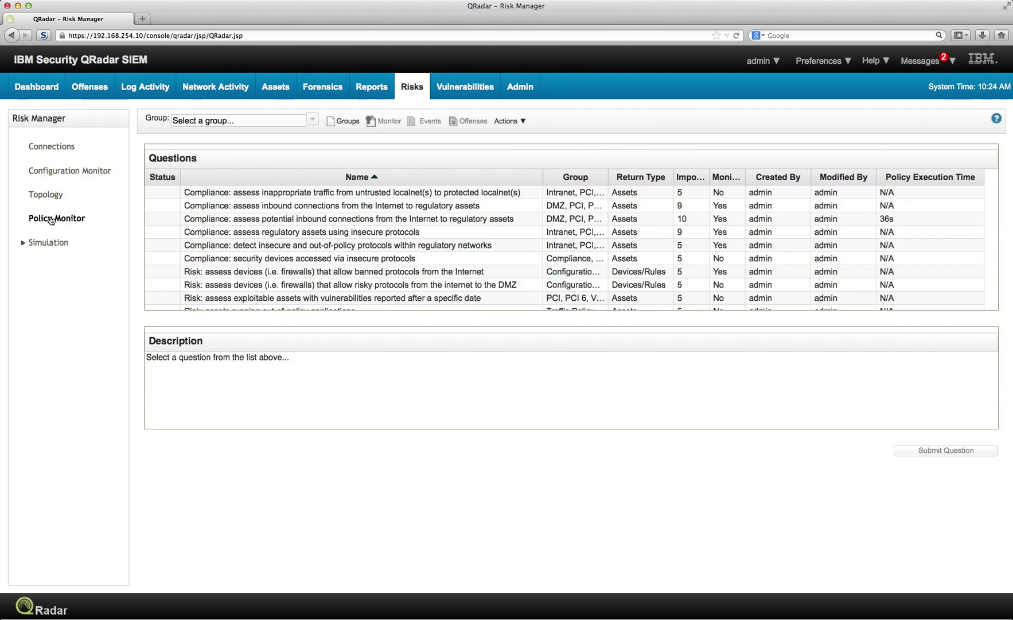
{"action": "scroll", "coordinate": [278, 245], "scroll_direction": "down", "scroll_amount": 1}
{"action": "scroll", "coordinate": [278, 245], "scroll_direction": "down", "scroll_amount": 3}
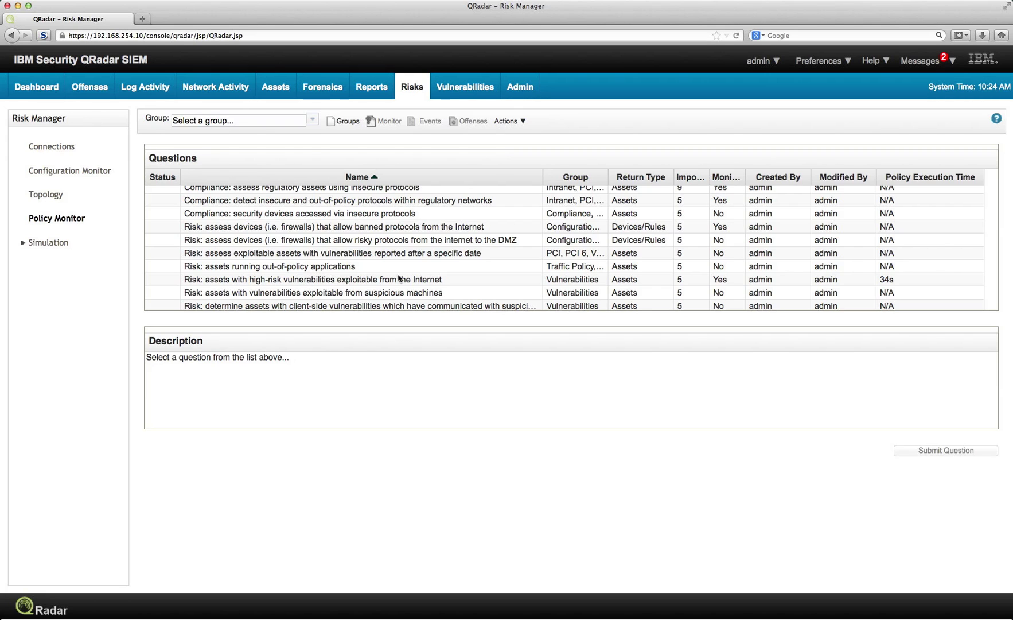
{"action": "left_click", "coordinate": [372, 281]}
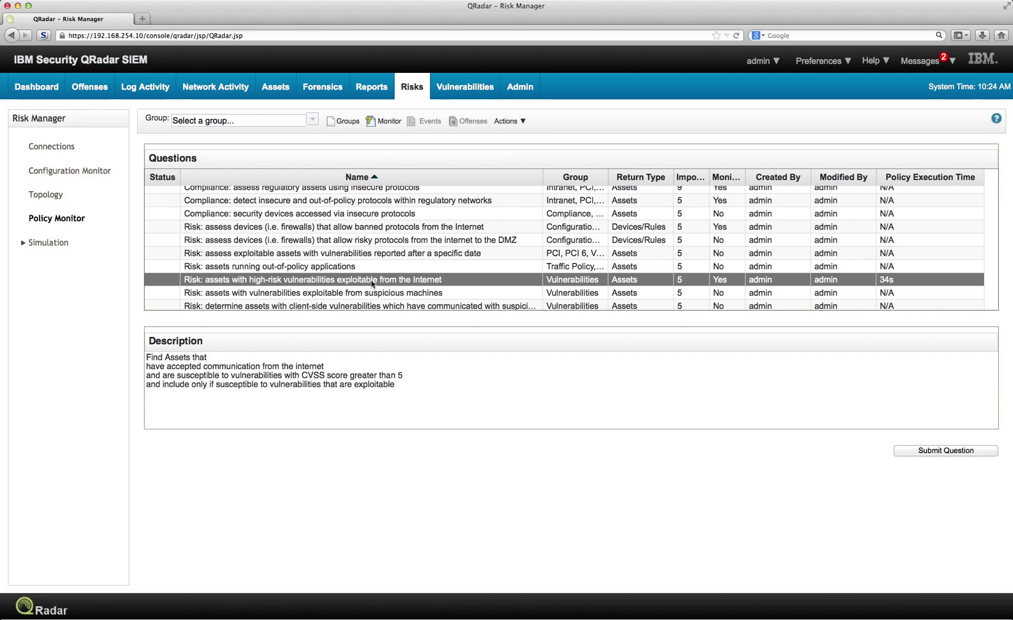
Open the high-risk vulnerabilities question in the Question Editor, keep Possible Communication, then close it.
{"action": "double_click", "coordinate": [372, 281]}
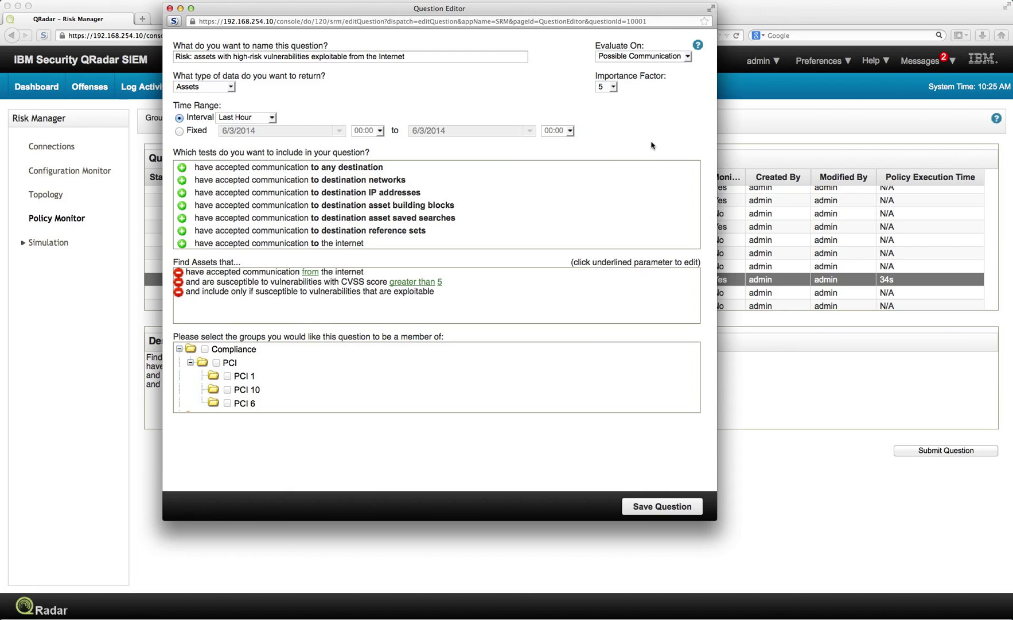
{"action": "left_click", "coordinate": [688, 56]}
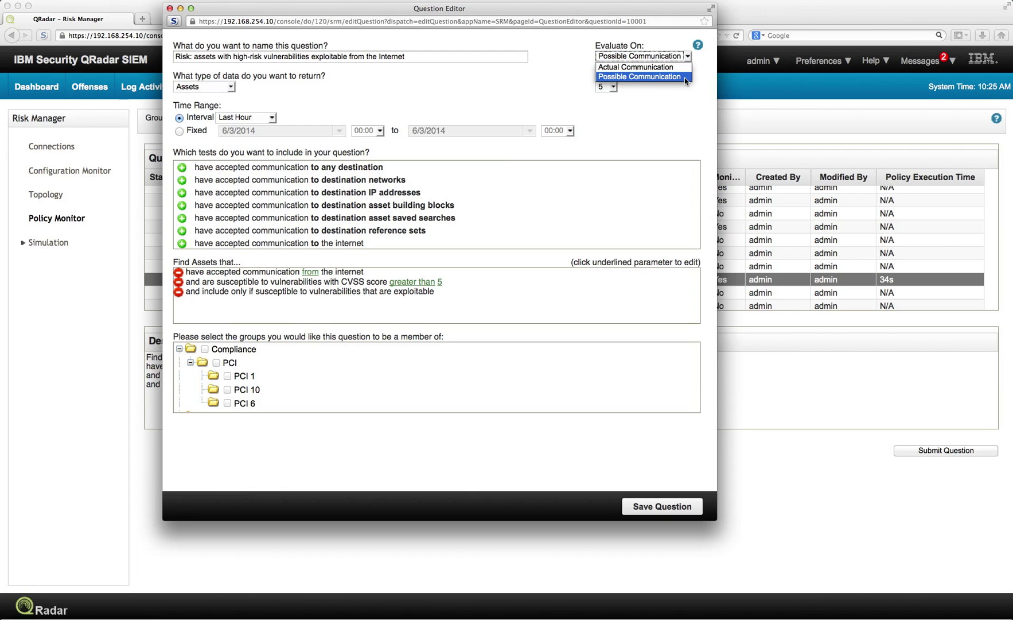
{"action": "left_click", "coordinate": [685, 78]}
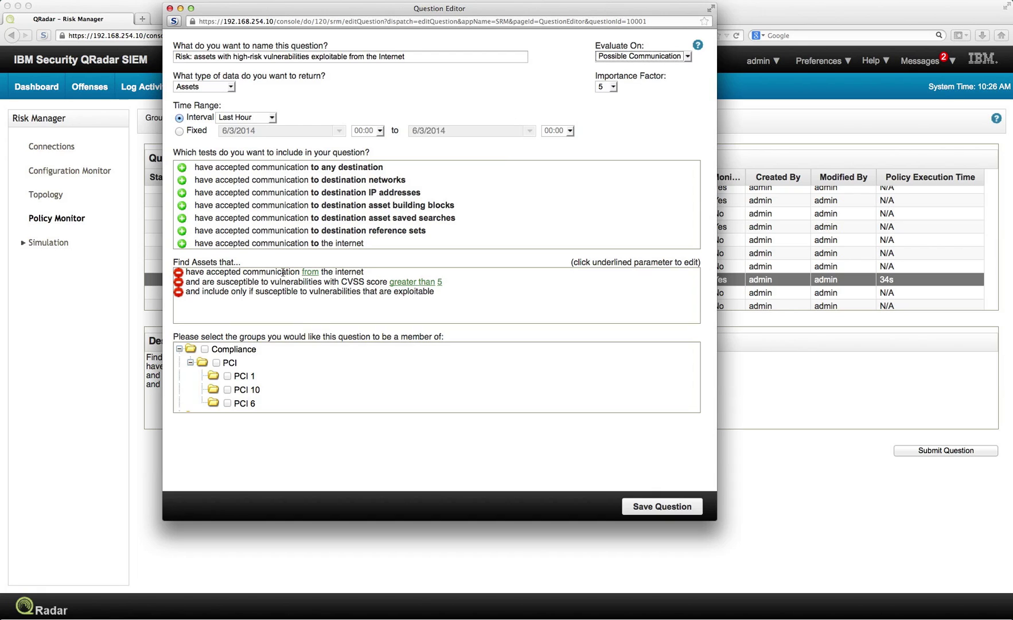
{"action": "left_click", "coordinate": [171, 9]}
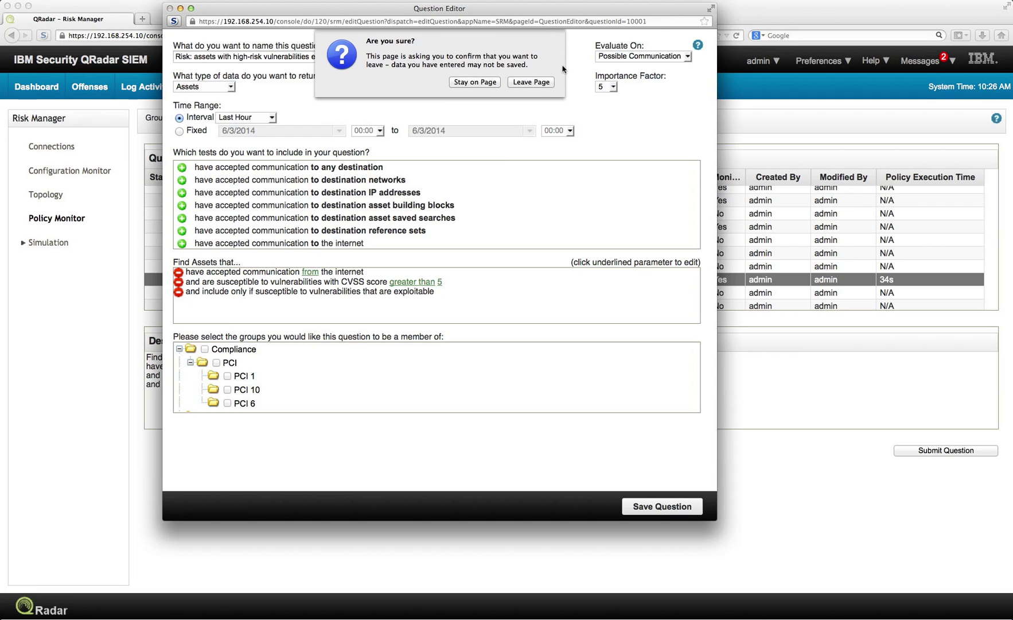
Leave the editor unsaved and submit the question, returning assets 10.0.120.20 and 10.0.120.60 at risk 3.
{"action": "left_click", "coordinate": [535, 85]}
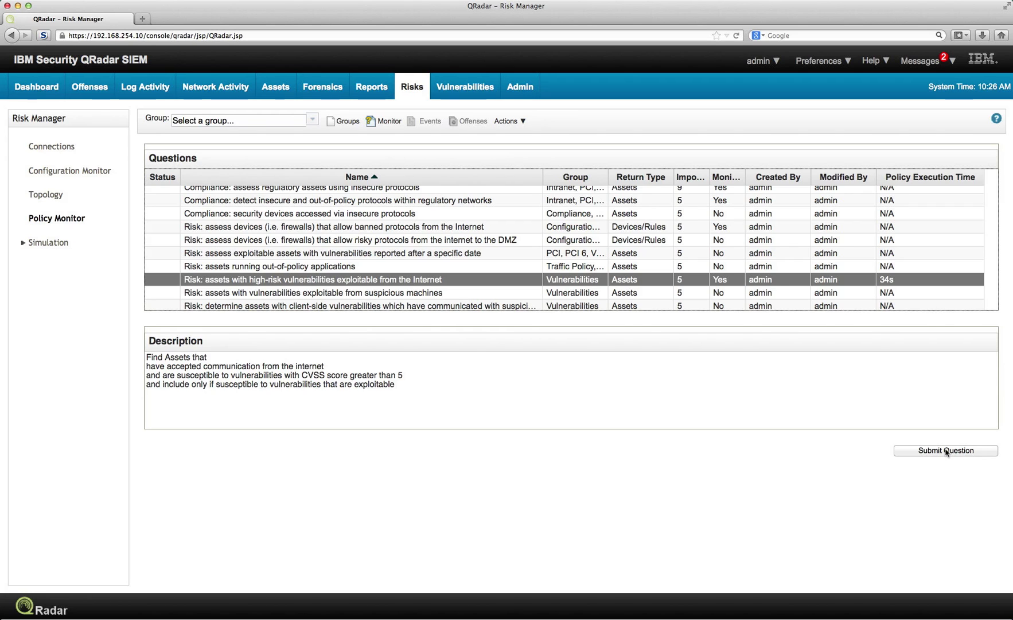
{"action": "left_click", "coordinate": [947, 451]}
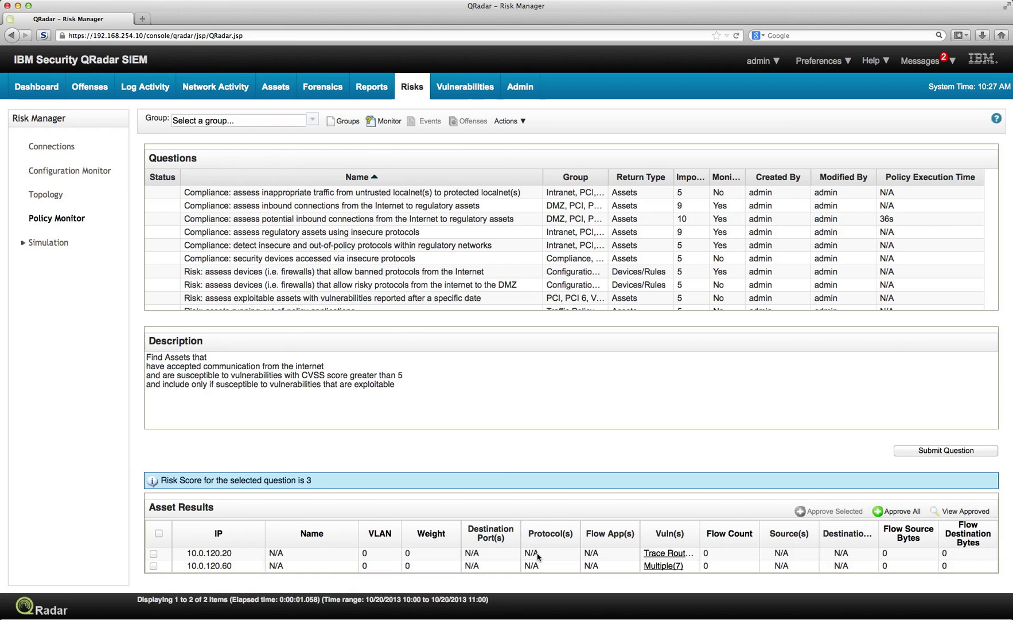
Select result 10.0.120.20, then browse the asset list to asset 1811's profile and reload it.
{"action": "left_click", "coordinate": [538, 556]}
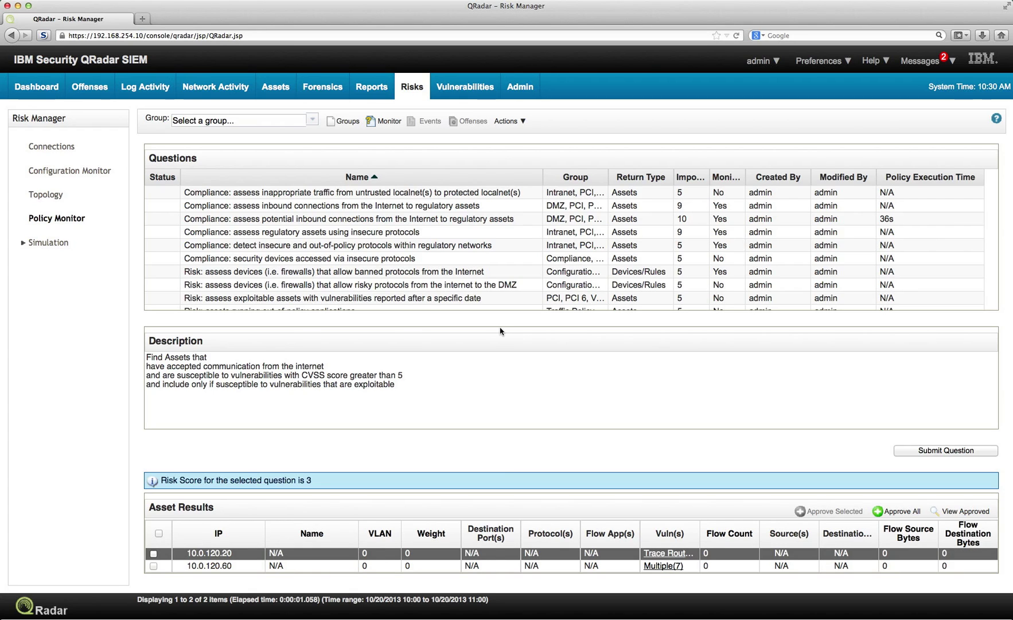
{"action": "left_click", "coordinate": [276, 93]}
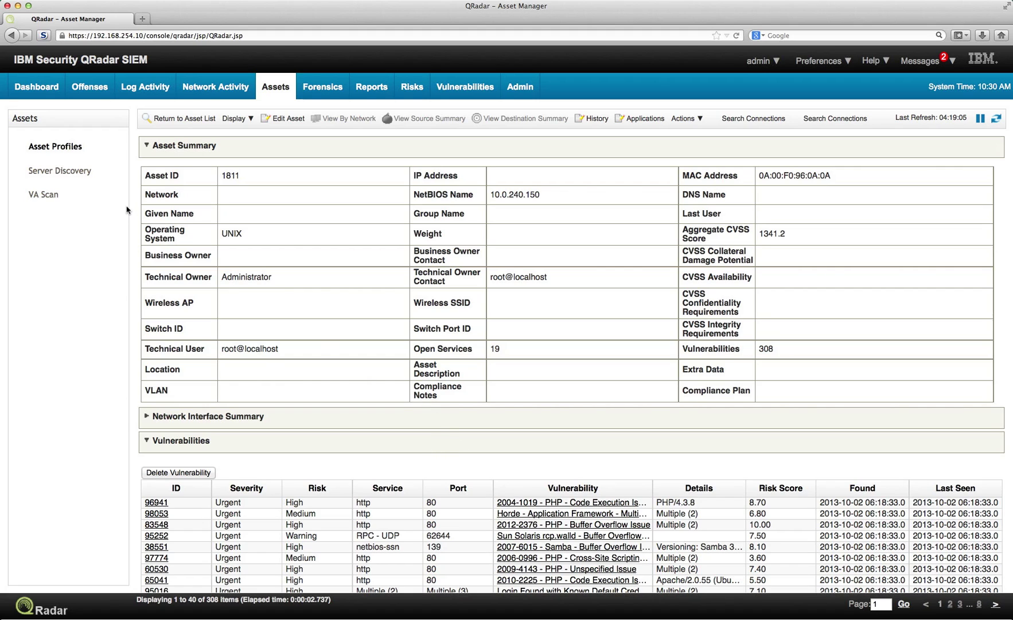
{"action": "left_click", "coordinate": [188, 118]}
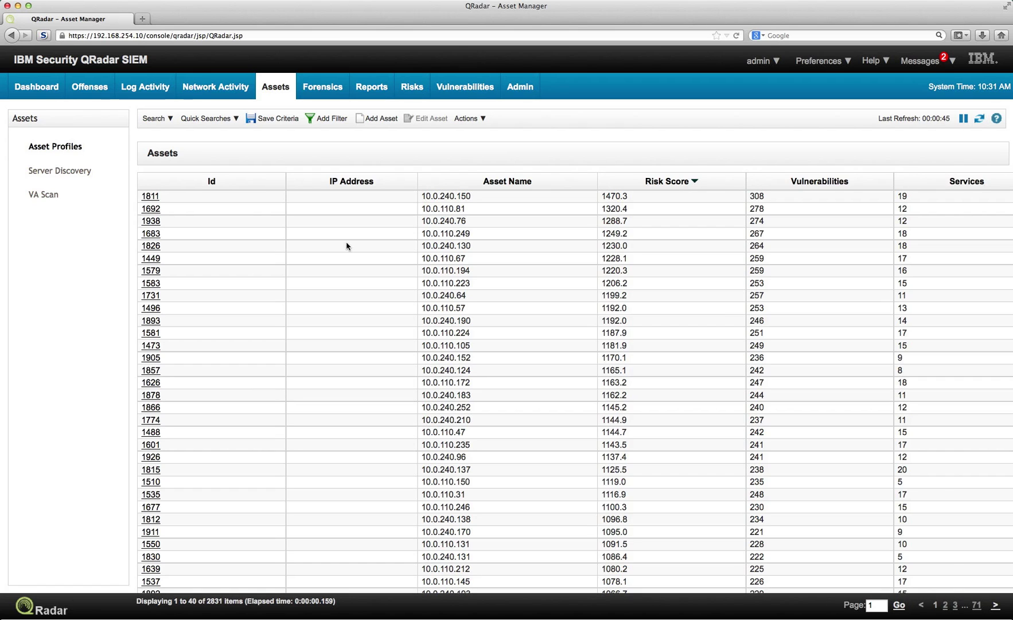
{"action": "left_click", "coordinate": [377, 199]}
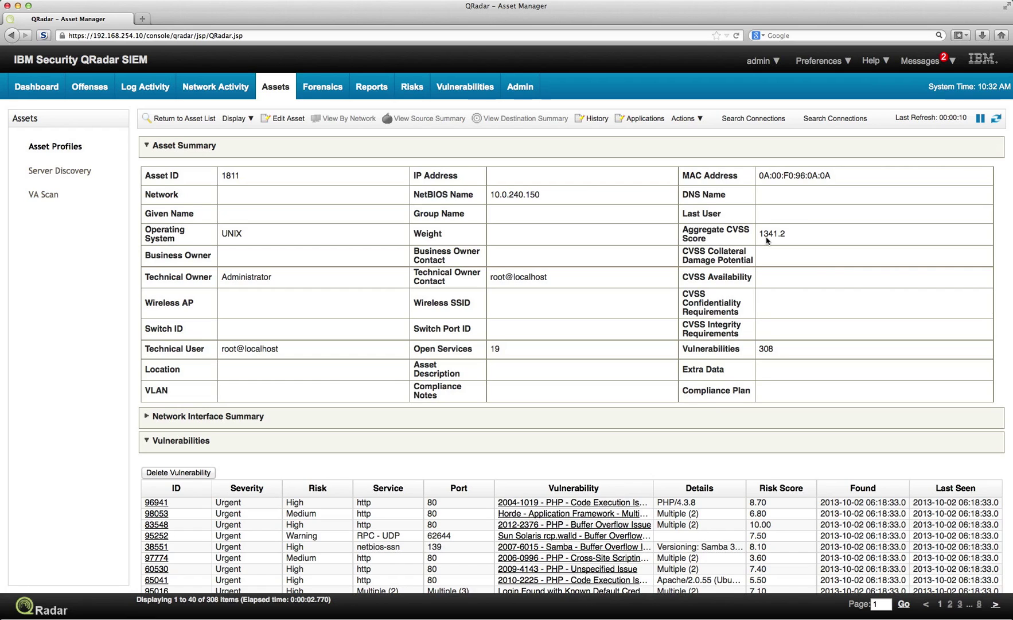
{"action": "key", "text": "super+r"}
Return to the Risks Policy Monitor and look through the Questions table.
{"action": "left_click", "coordinate": [417, 88]}
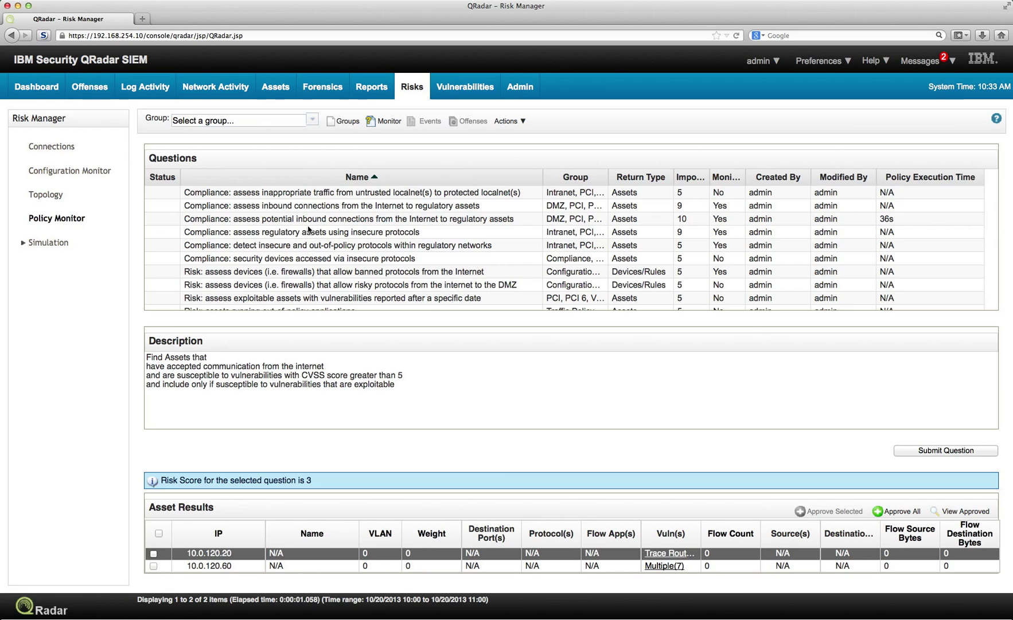
{"action": "scroll", "coordinate": [319, 229], "scroll_direction": "down", "scroll_amount": 3}
{"action": "scroll", "coordinate": [315, 231], "scroll_direction": "down", "scroll_amount": 2}
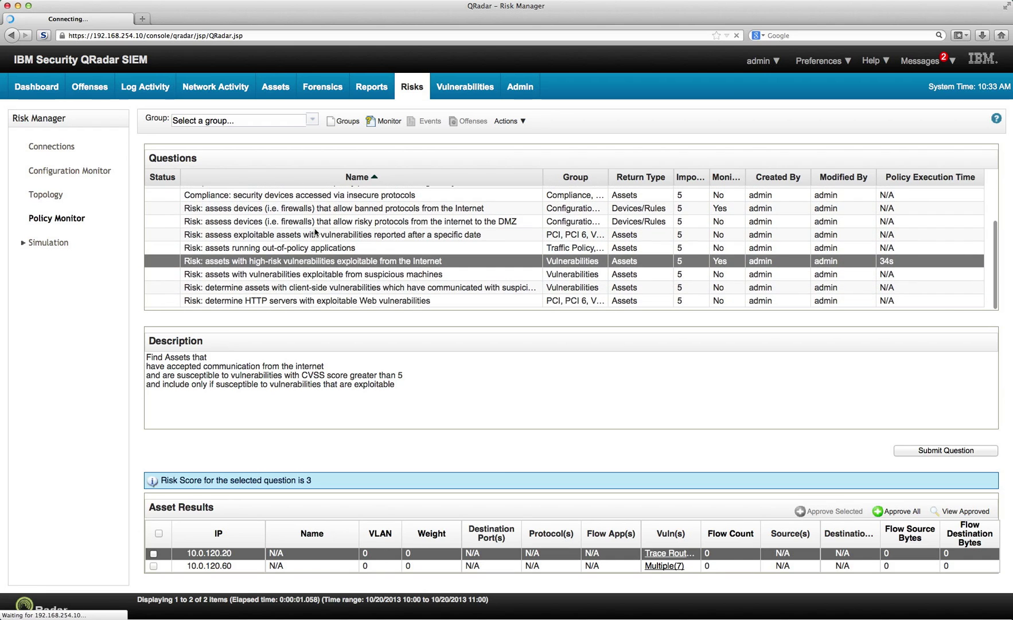
{"action": "scroll", "coordinate": [315, 231], "scroll_direction": "up", "scroll_amount": 1}
{"action": "scroll", "coordinate": [315, 231], "scroll_direction": "up", "scroll_amount": 1}
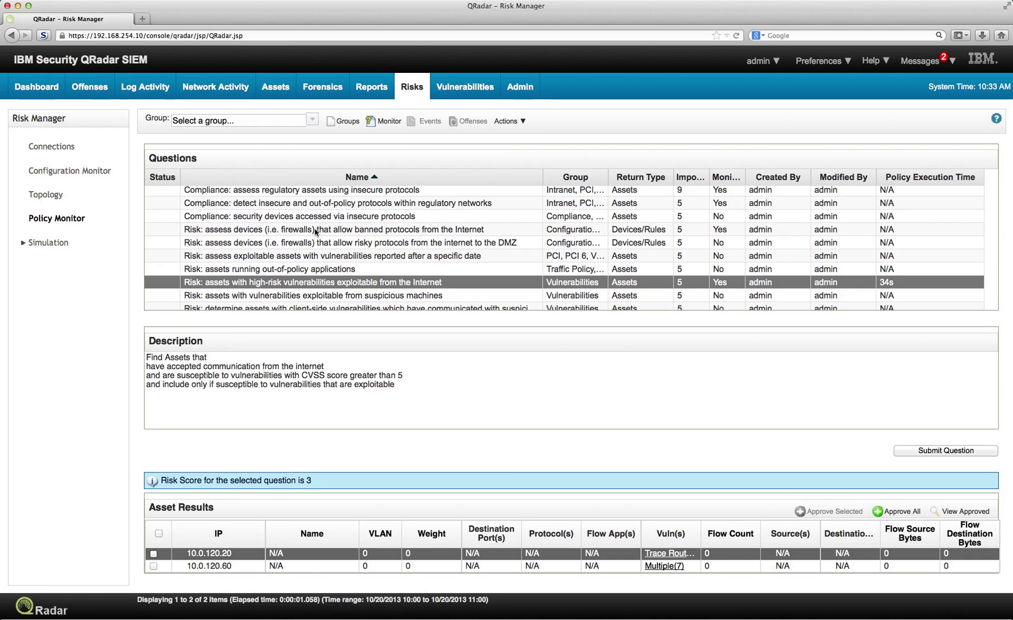
{"action": "scroll", "coordinate": [315, 231], "scroll_direction": "up", "scroll_amount": 2}
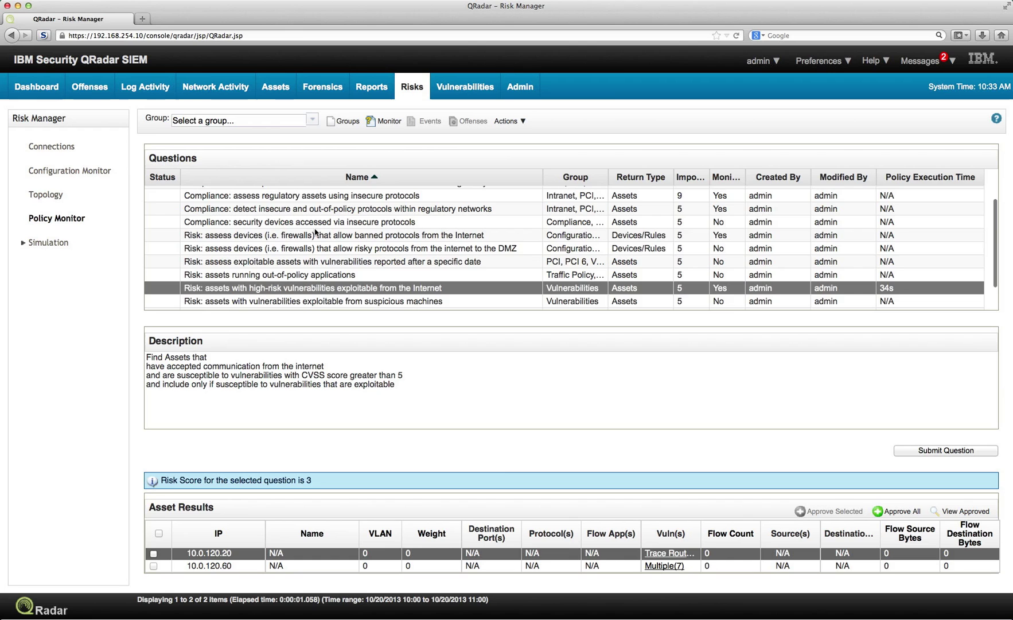
{"action": "scroll", "coordinate": [315, 232], "scroll_direction": "up", "scroll_amount": 1}
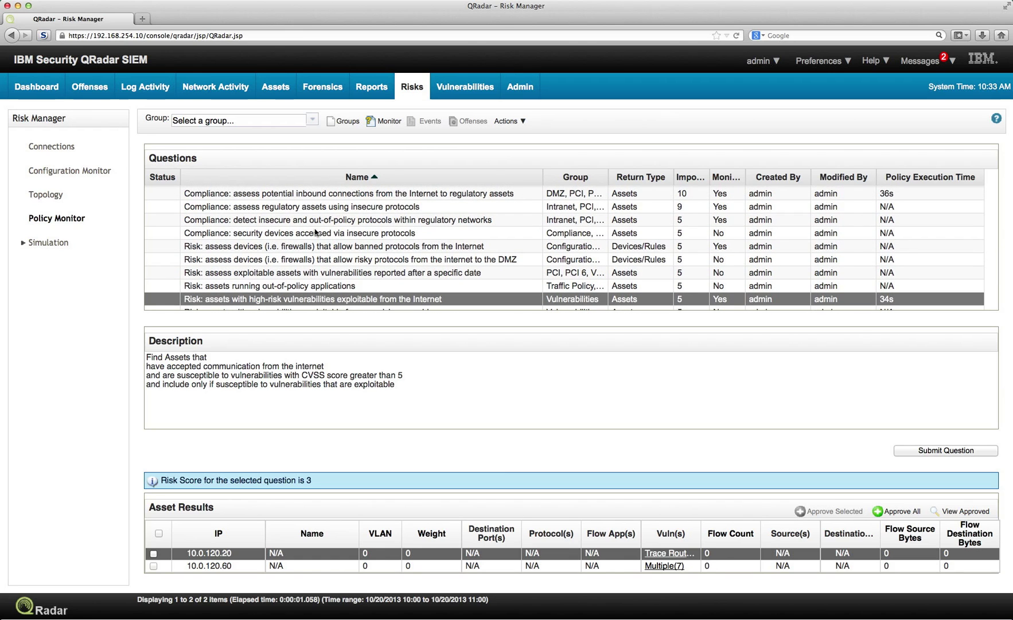
{"action": "scroll", "coordinate": [315, 231], "scroll_direction": "down", "scroll_amount": 1}
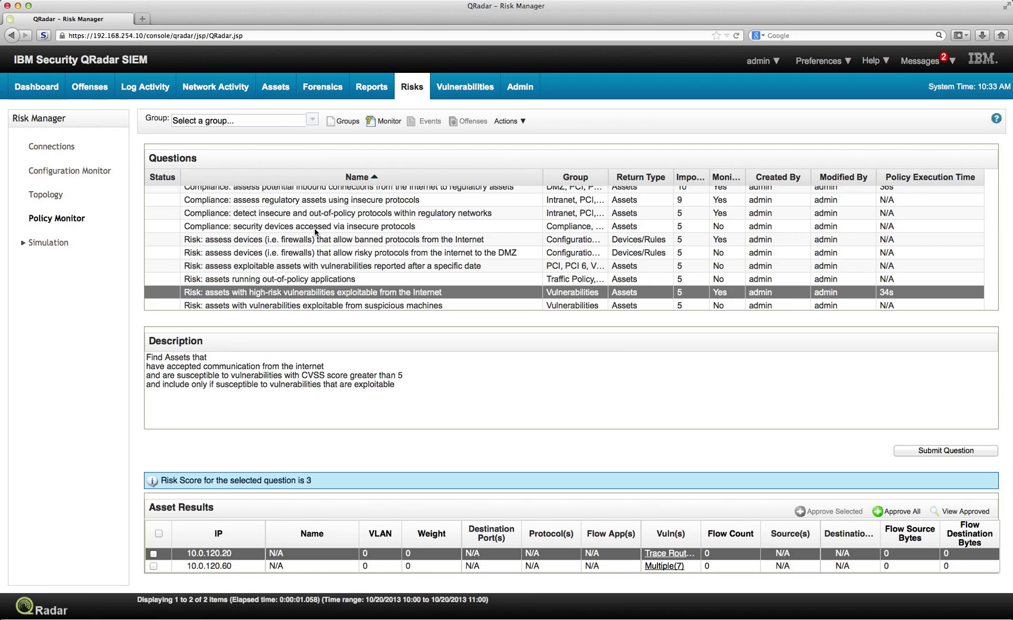
{"action": "scroll", "coordinate": [315, 231], "scroll_direction": "down", "scroll_amount": 1}
{"action": "scroll", "coordinate": [315, 231], "scroll_direction": "down", "scroll_amount": 3}
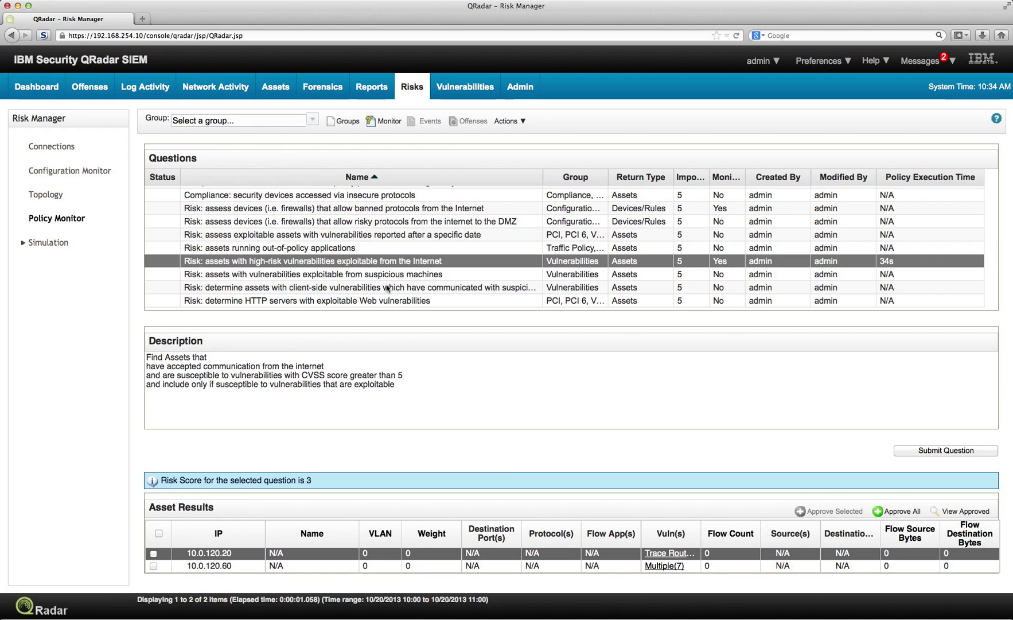
Open the risky-protocols-to-DMZ question in the editor and review its tests (ports 21, 23 to DMZ Assets).
{"action": "double_click", "coordinate": [344, 223]}
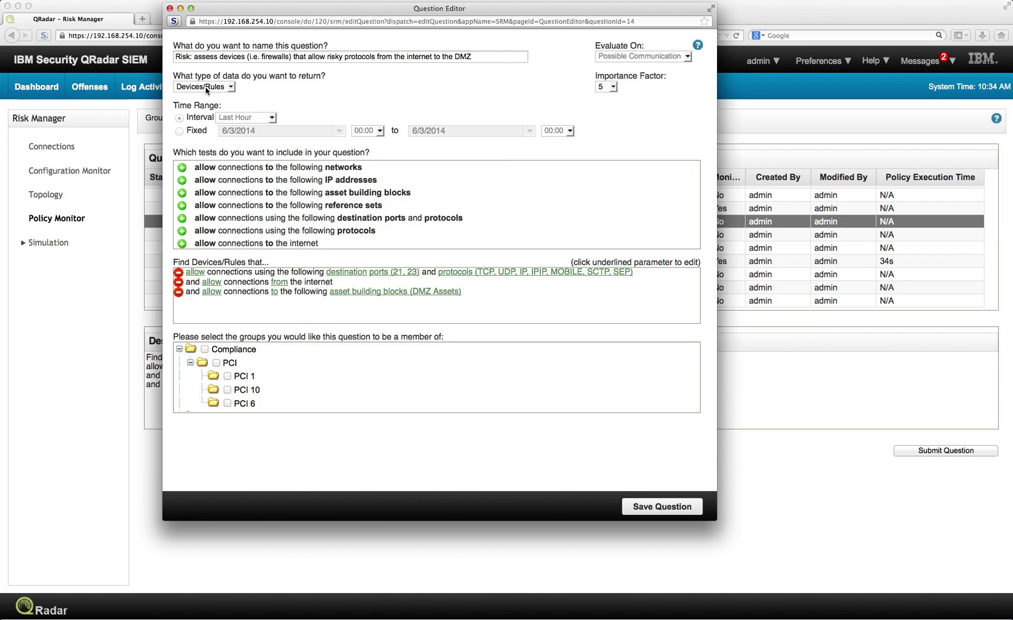
{"action": "scroll", "coordinate": [260, 181], "scroll_direction": "down", "scroll_amount": 2}
{"action": "scroll", "coordinate": [256, 212], "scroll_direction": "down", "scroll_amount": 5}
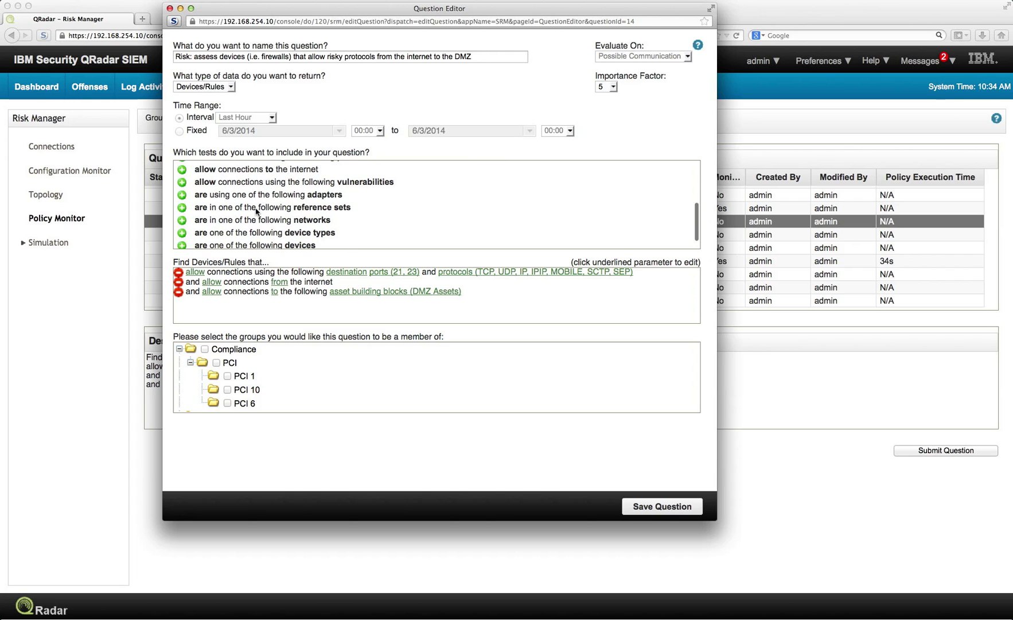
{"action": "scroll", "coordinate": [256, 212], "scroll_direction": "down", "scroll_amount": 2}
{"action": "scroll", "coordinate": [256, 211], "scroll_direction": "down", "scroll_amount": 1}
{"action": "scroll", "coordinate": [256, 212], "scroll_direction": "up", "scroll_amount": 8}
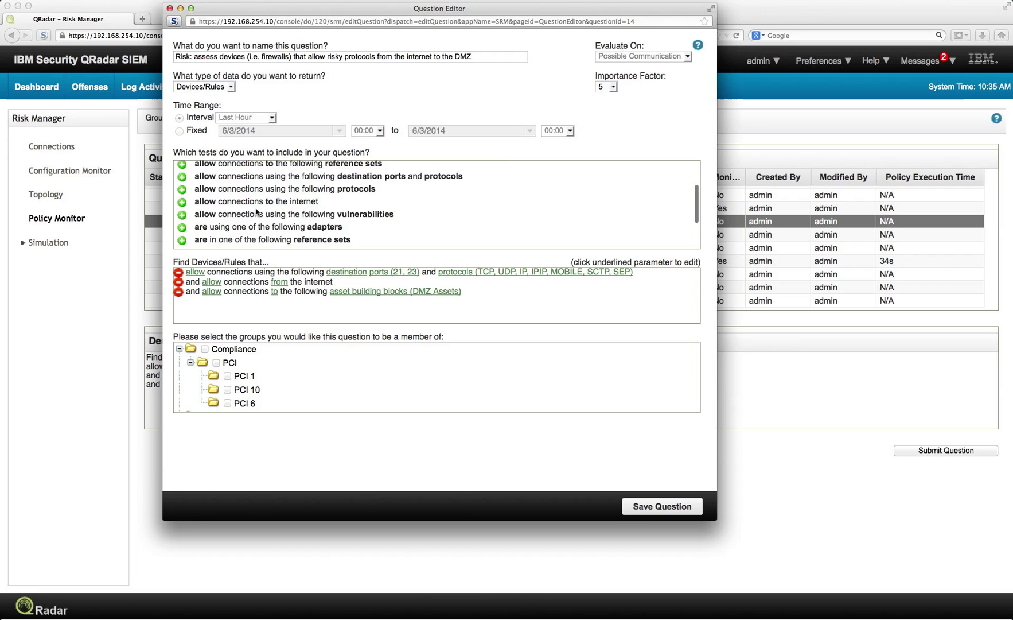
Switch the question's return type to Assets, confirming that its tests get replaced.
{"action": "left_click", "coordinate": [232, 87]}
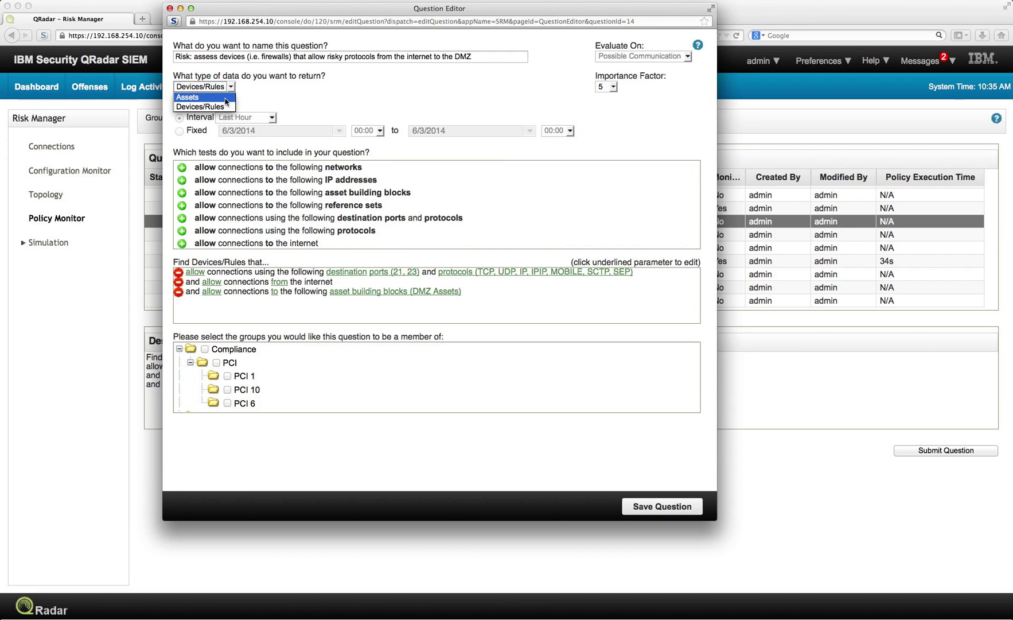
{"action": "left_click", "coordinate": [206, 96]}
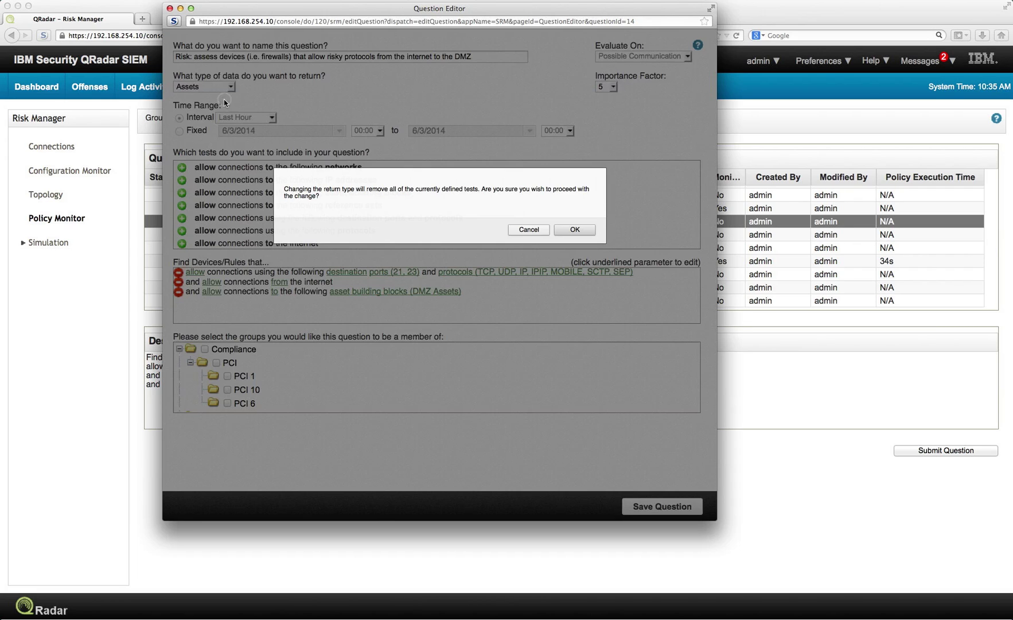
{"action": "left_click", "coordinate": [575, 230]}
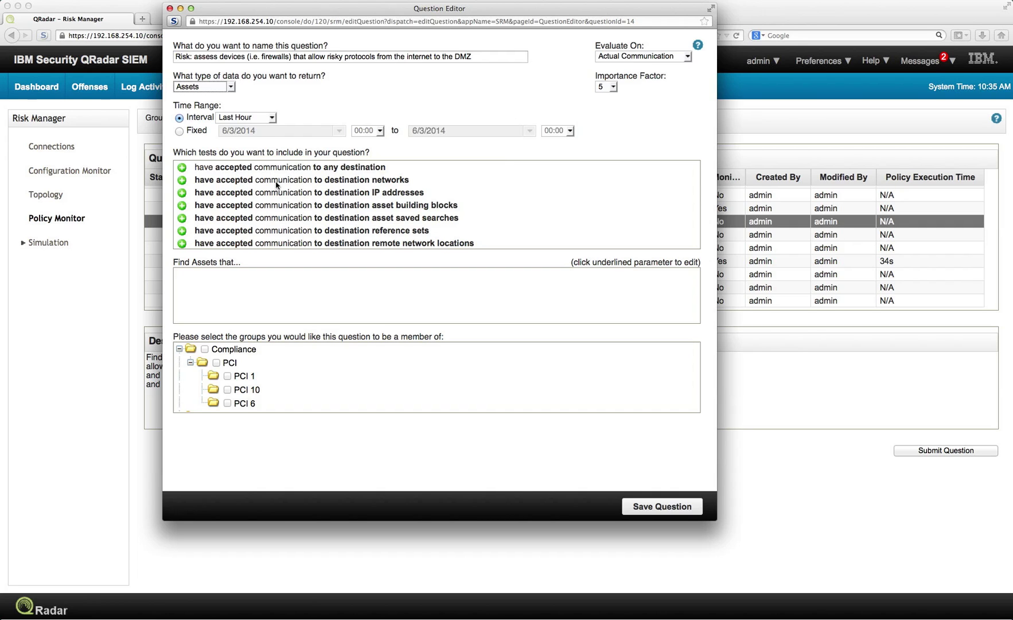
{"action": "scroll", "coordinate": [307, 208], "scroll_direction": "down", "scroll_amount": 1}
{"action": "scroll", "coordinate": [307, 208], "scroll_direction": "down", "scroll_amount": 10}
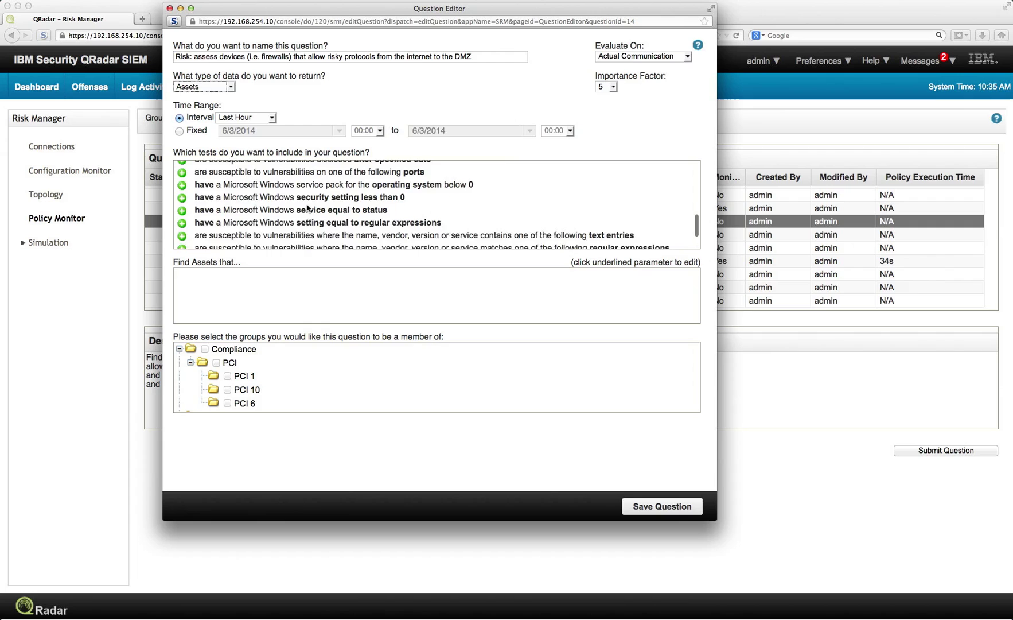
{"action": "scroll", "coordinate": [307, 208], "scroll_direction": "up", "scroll_amount": 2}
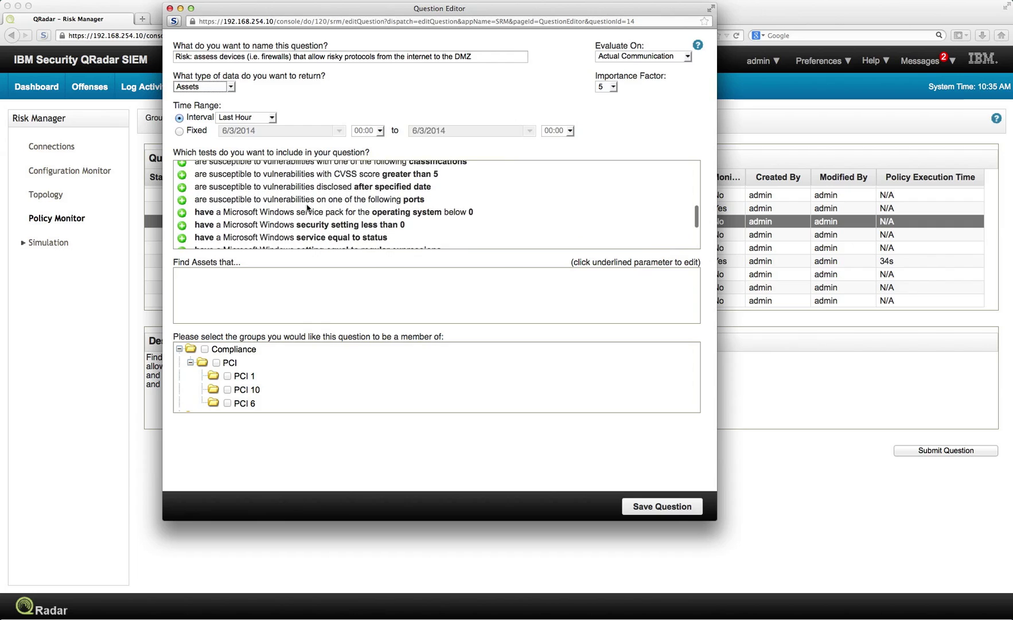
Keep Actual Communication, set the return type back to Devices/Rules, and close without saving.
{"action": "left_click", "coordinate": [688, 58]}
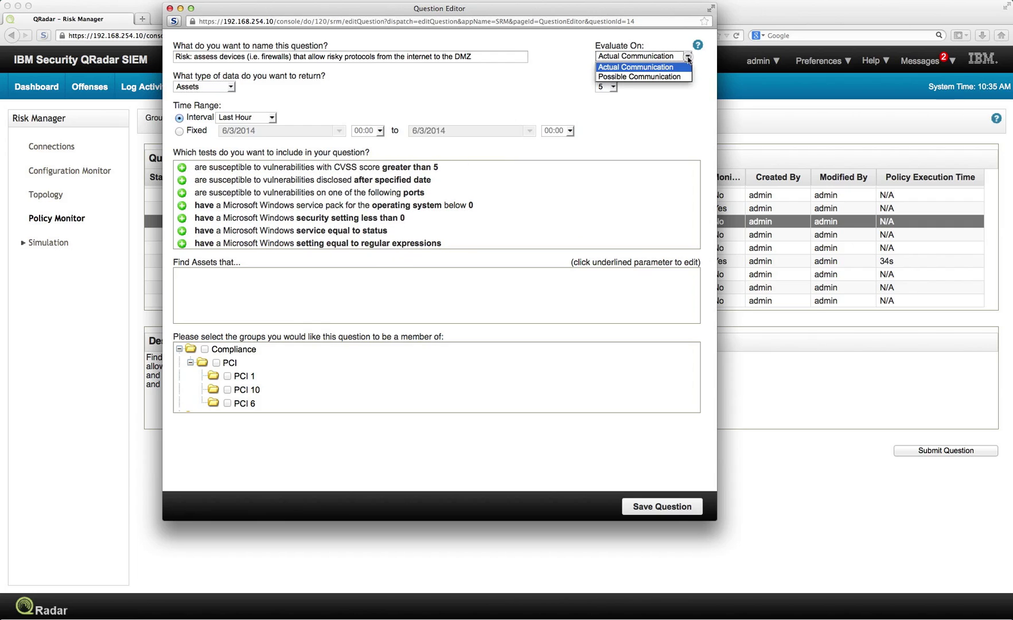
{"action": "left_click", "coordinate": [688, 57]}
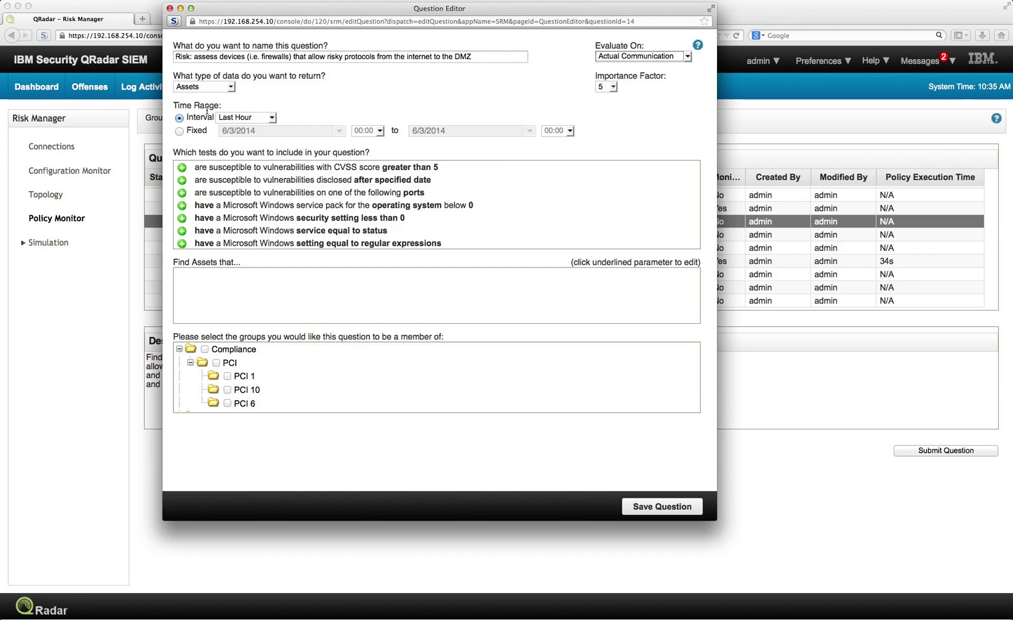
{"action": "left_click", "coordinate": [231, 88]}
{"action": "left_click", "coordinate": [227, 113]}
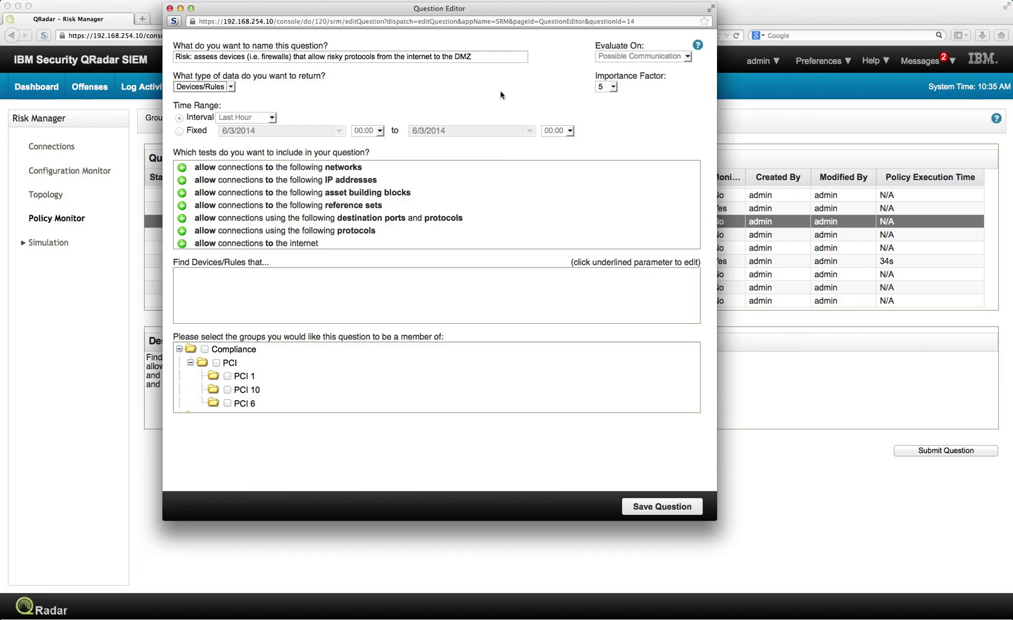
{"action": "left_click", "coordinate": [170, 8]}
{"action": "left_click", "coordinate": [531, 82]}
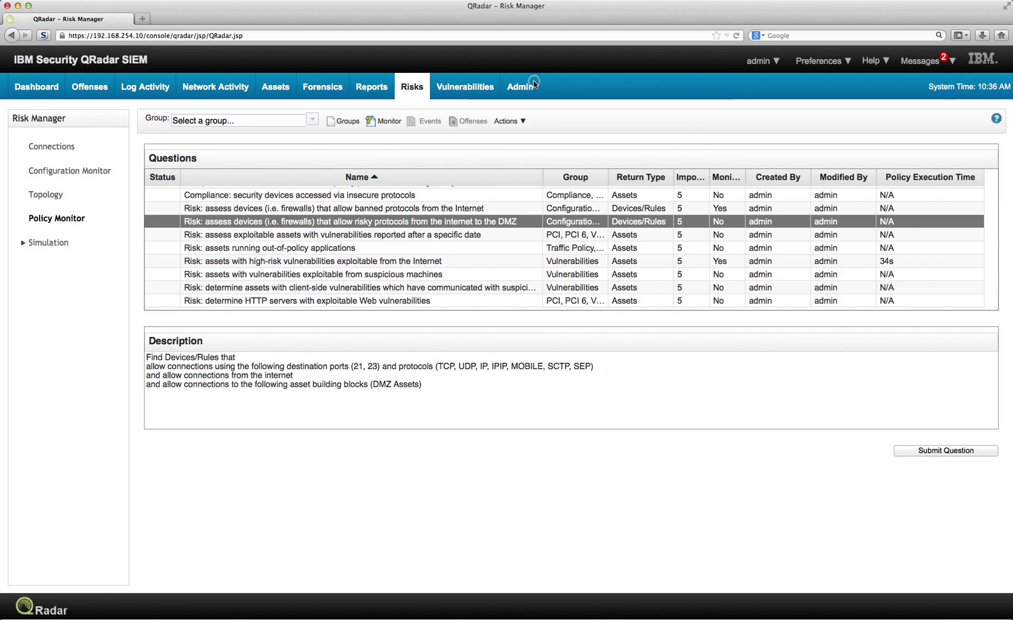
Filter the Questions list to the Templates > DMZ > Configuration Policy group, leaving two firewall questions.
{"action": "left_click", "coordinate": [312, 120]}
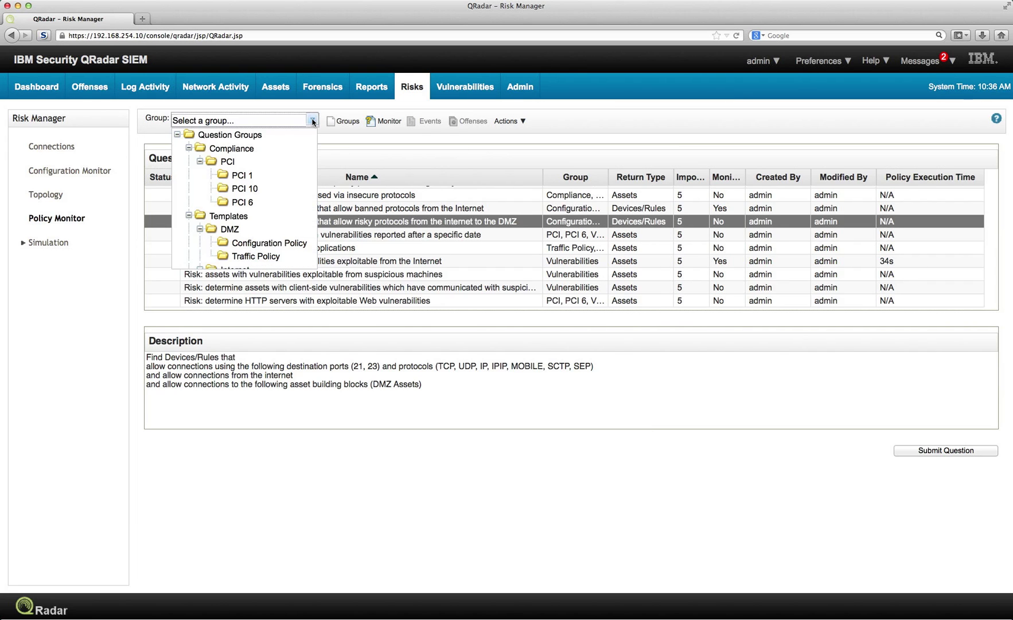
{"action": "left_click", "coordinate": [258, 136]}
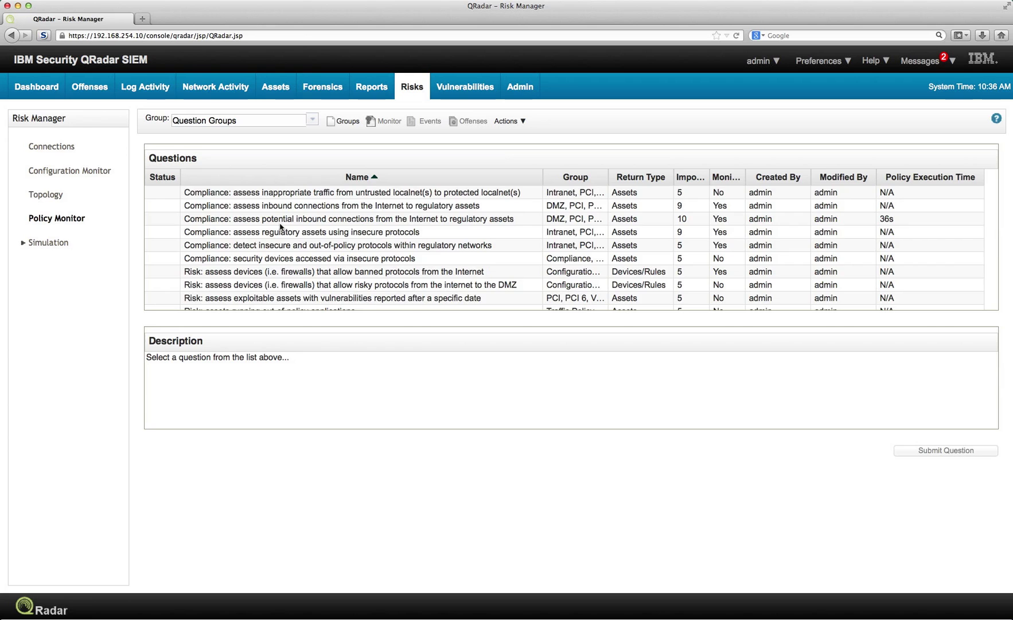
{"action": "scroll", "coordinate": [282, 221], "scroll_direction": "down", "scroll_amount": 3}
{"action": "scroll", "coordinate": [281, 226], "scroll_direction": "up", "scroll_amount": 3}
{"action": "left_click", "coordinate": [313, 121]}
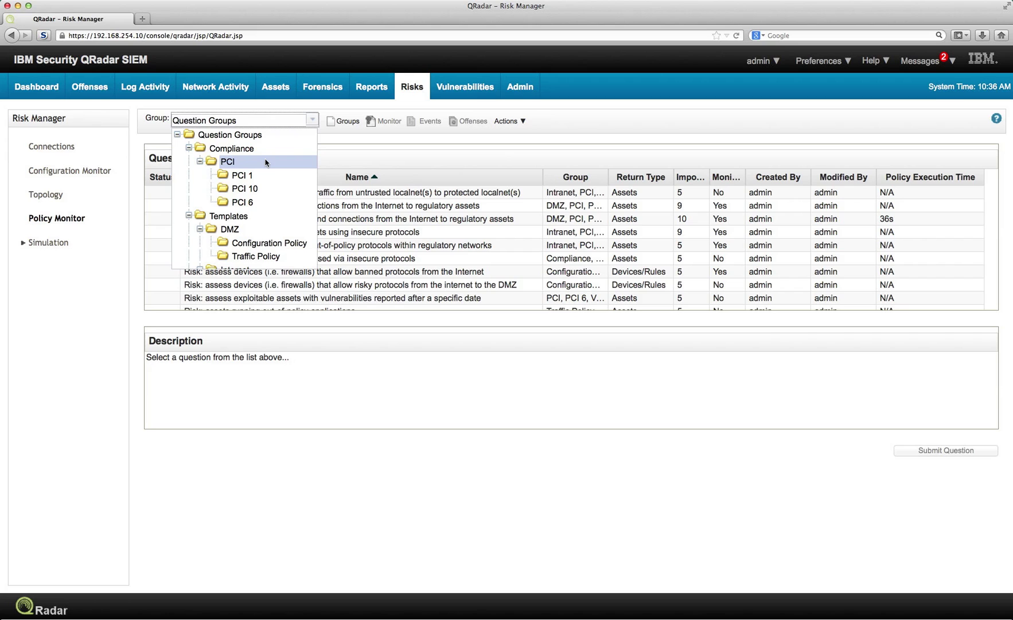
{"action": "scroll", "coordinate": [266, 203], "scroll_direction": "down", "scroll_amount": 3}
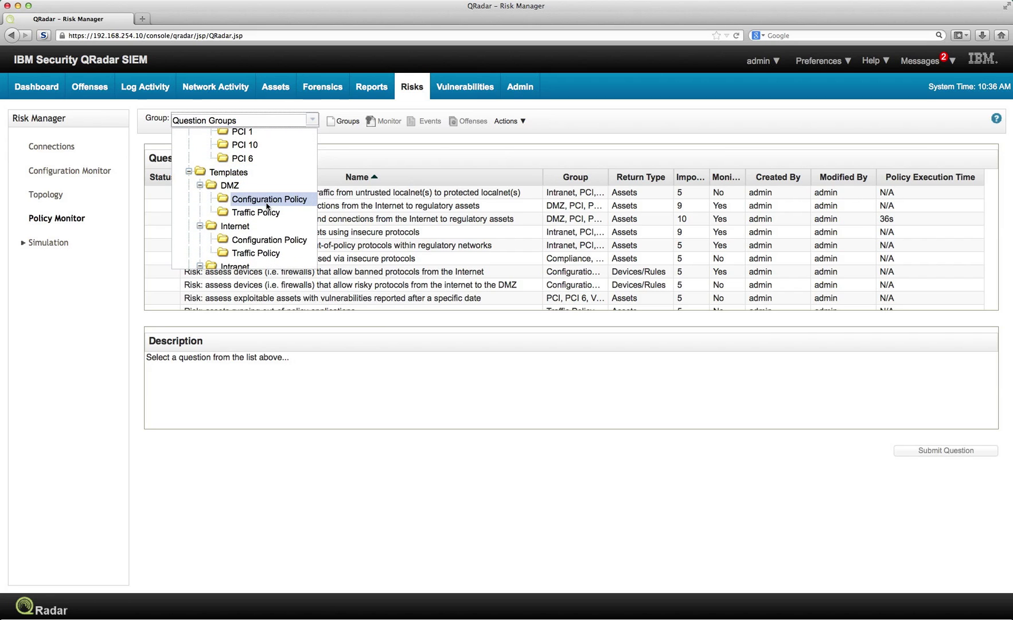
{"action": "left_click", "coordinate": [266, 199]}
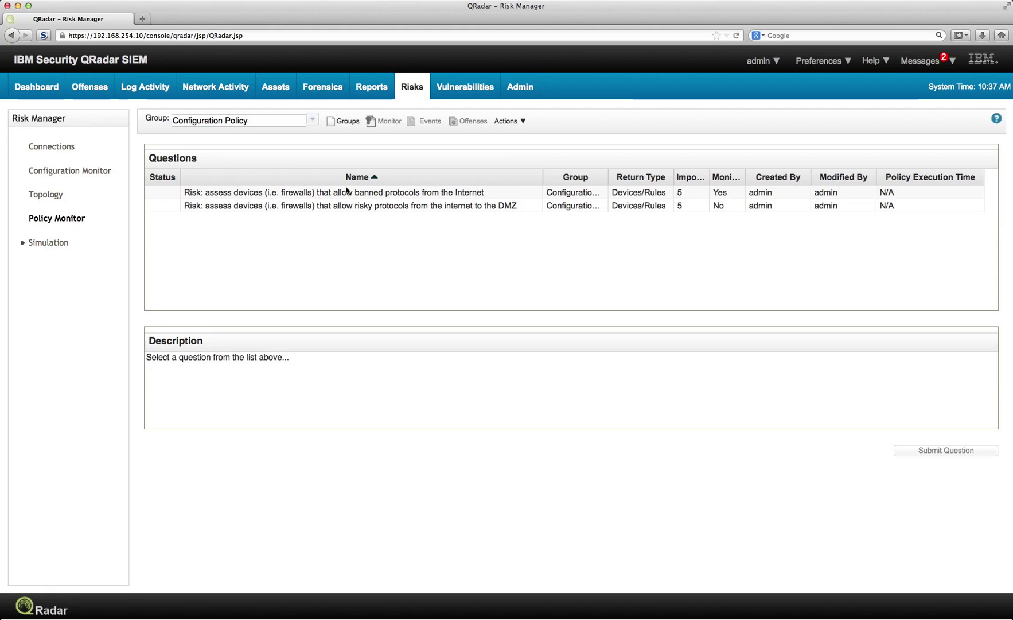
{"action": "double_click", "coordinate": [397, 193]}
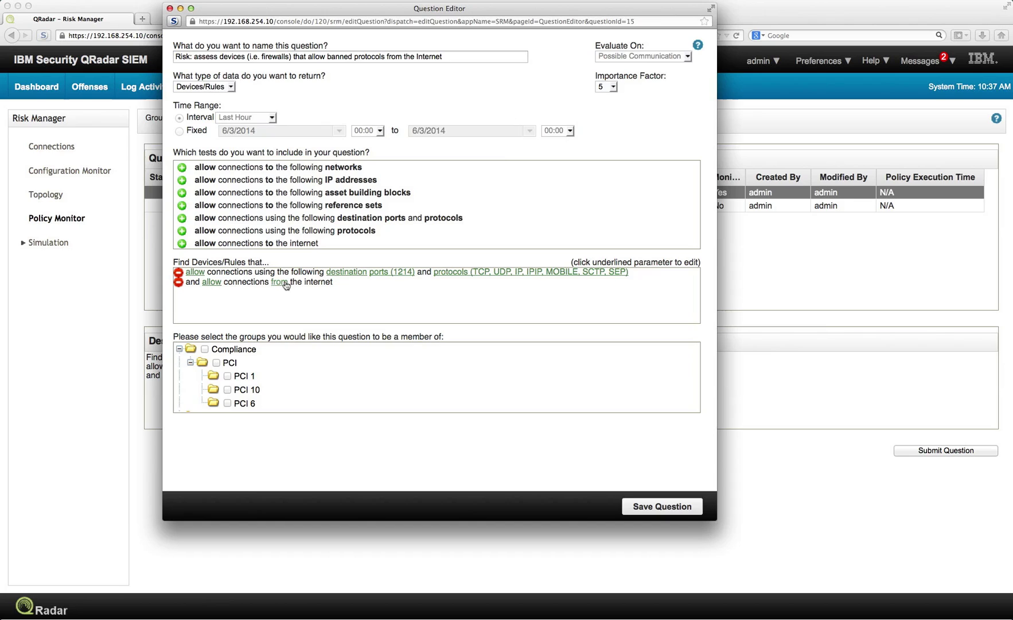
{"action": "left_click", "coordinate": [401, 277]}
{"action": "left_click", "coordinate": [169, 8]}
{"action": "left_click", "coordinate": [526, 80]}
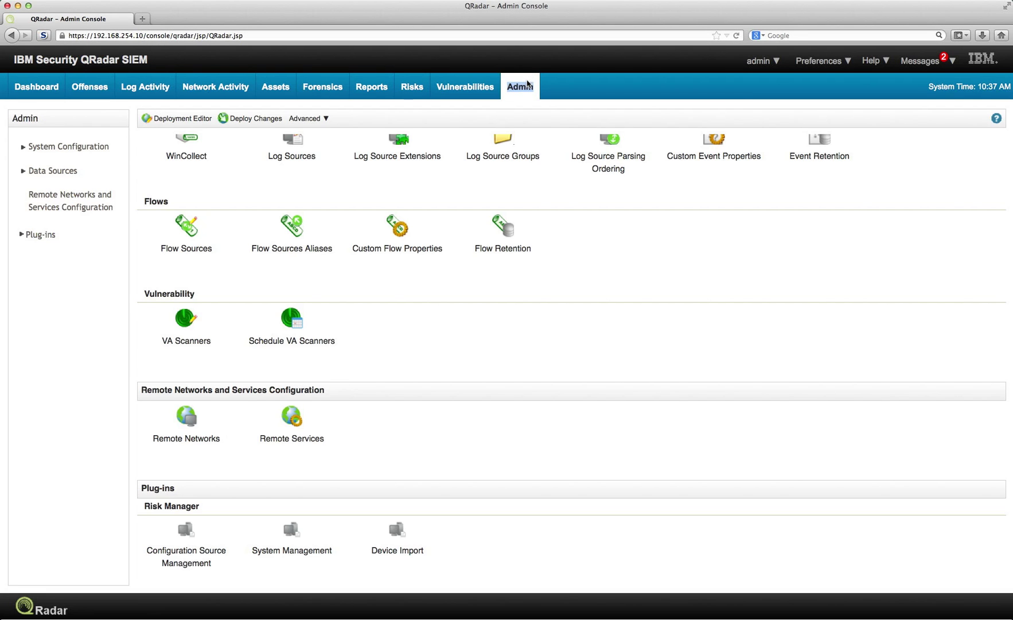
{"action": "left_click", "coordinate": [407, 89]}
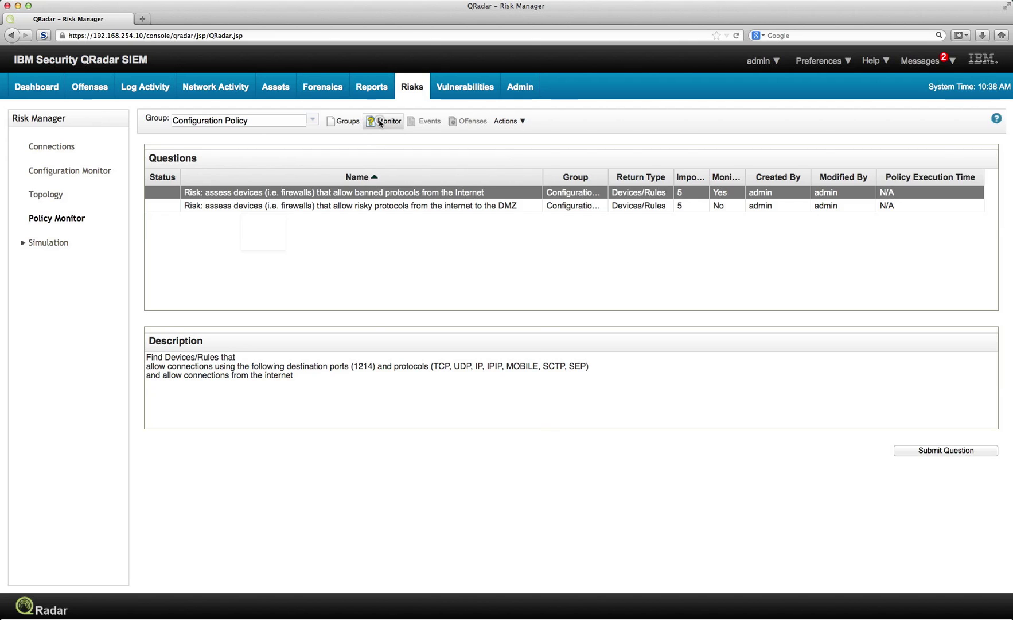
{"action": "left_click", "coordinate": [380, 121]}
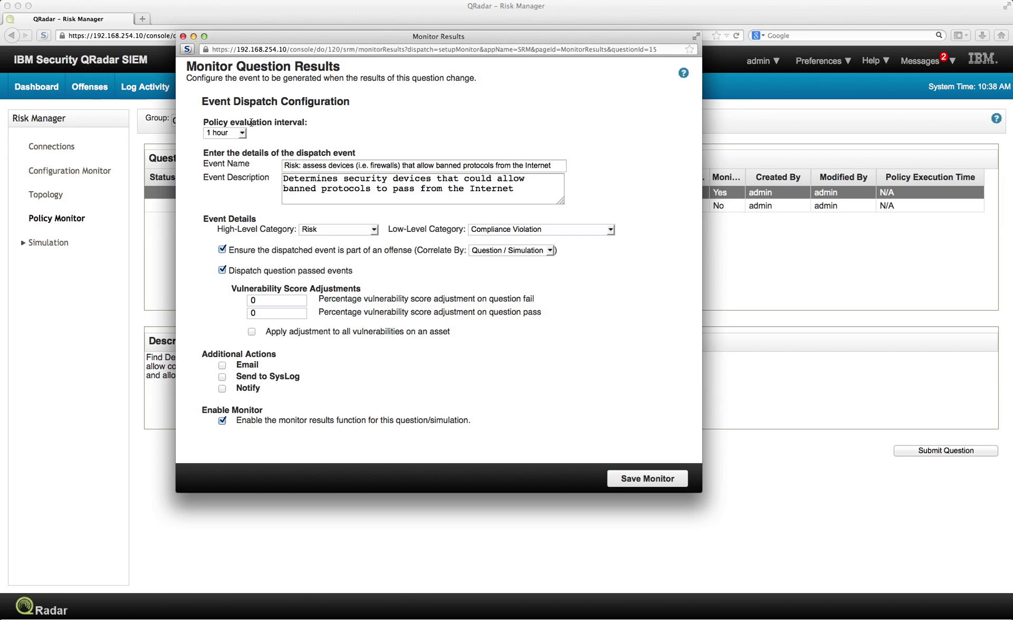
{"action": "left_click", "coordinate": [243, 134]}
{"action": "left_click", "coordinate": [241, 135]}
{"action": "left_click", "coordinate": [266, 300]}
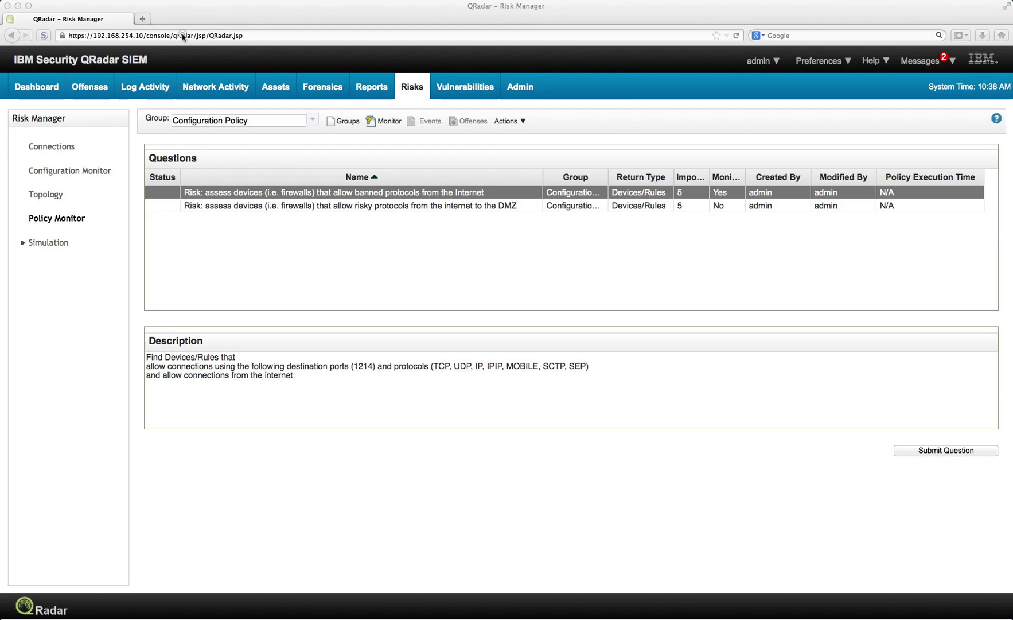
Cancel monitoring settings, show all Question Groups, and open then close the banned-protocols question.
{"action": "left_click", "coordinate": [183, 37]}
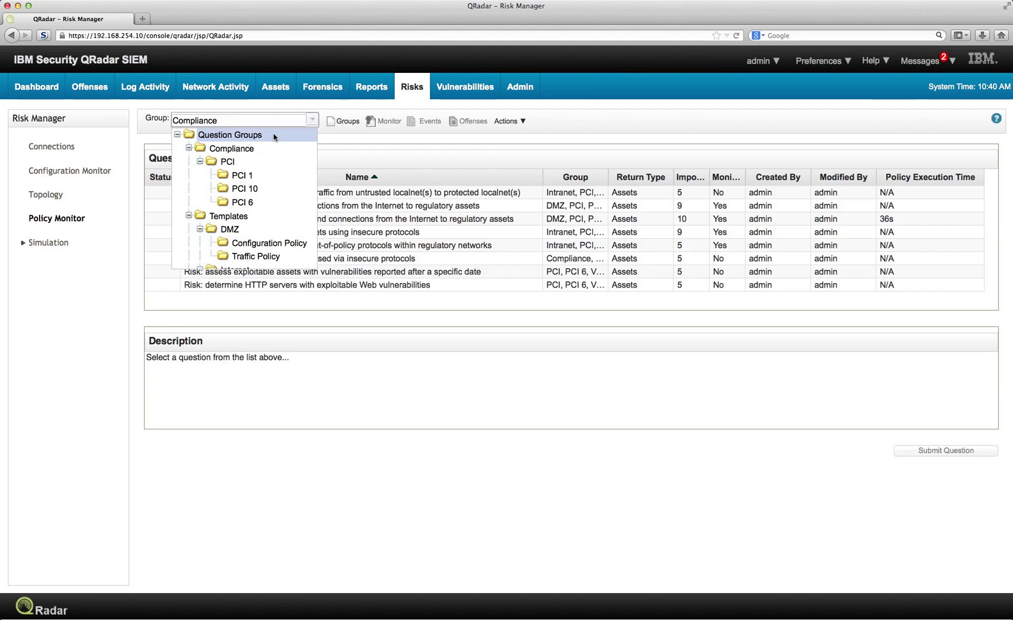
{"action": "left_click", "coordinate": [274, 135]}
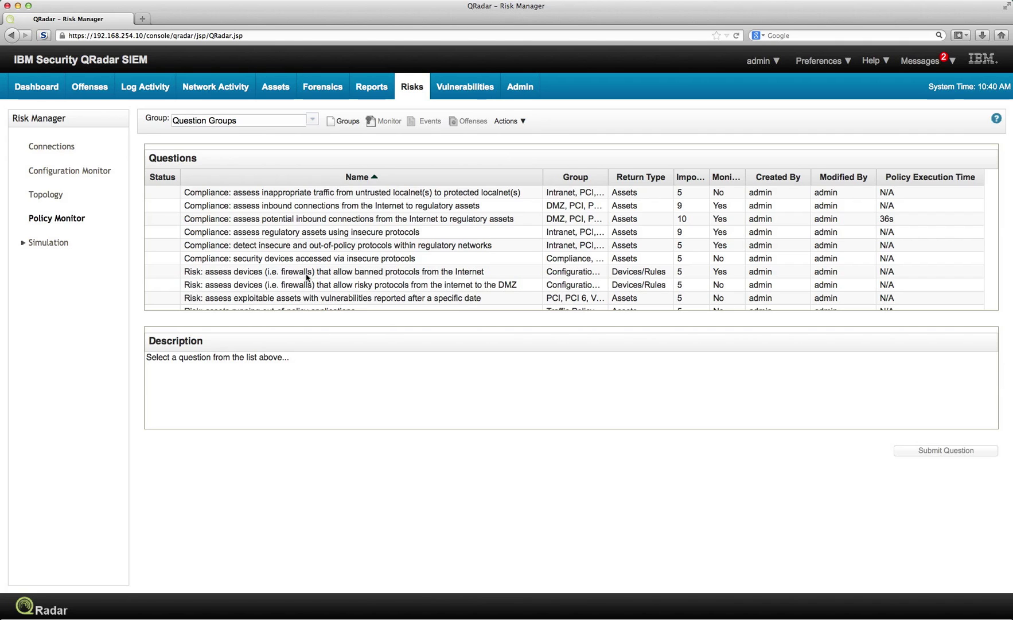
{"action": "left_click", "coordinate": [307, 273]}
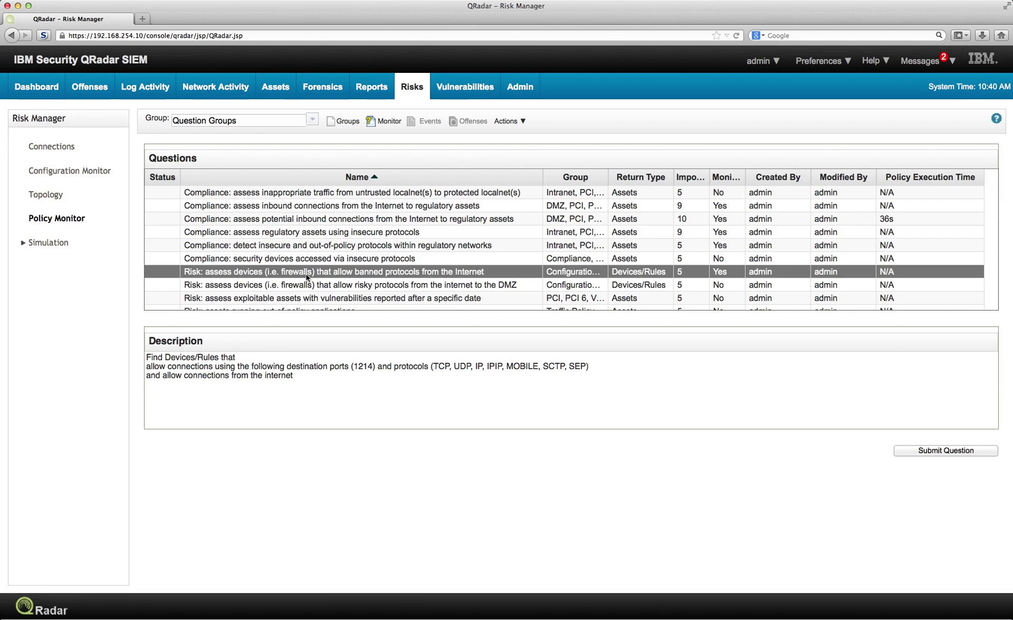
{"action": "double_click", "coordinate": [307, 276]}
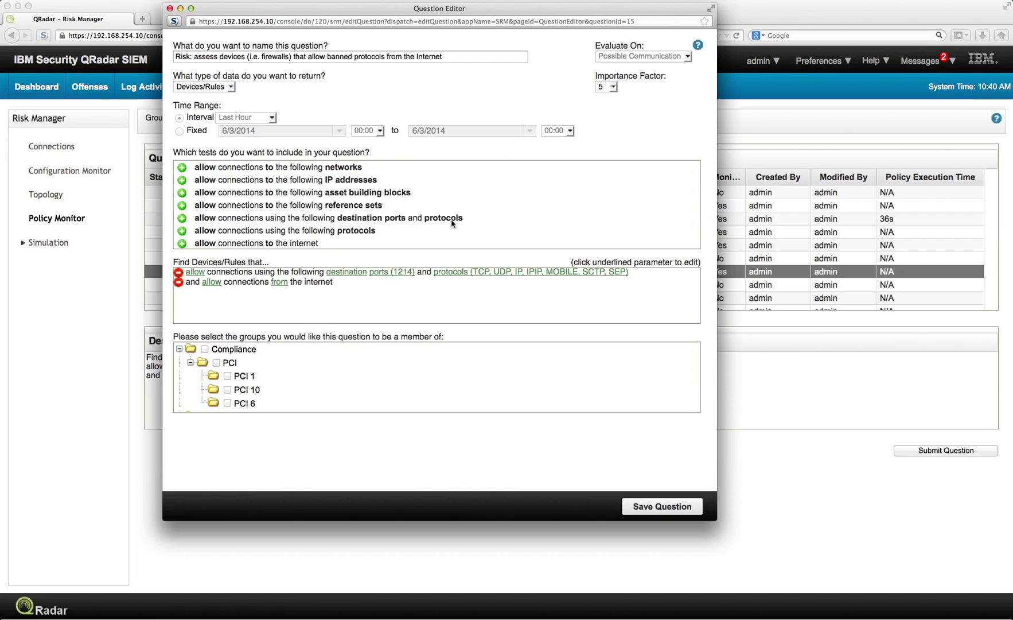
{"action": "left_click", "coordinate": [170, 10]}
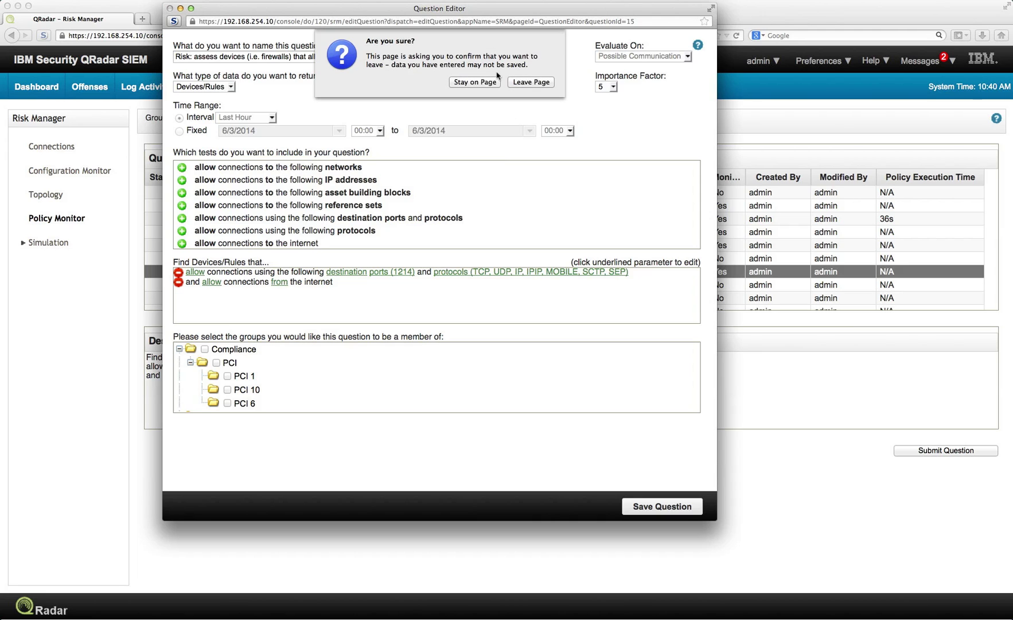
Leave the editor unsaved and open offense 901, the banned-protocols compliance violation, from All Offenses.
{"action": "left_click", "coordinate": [523, 83]}
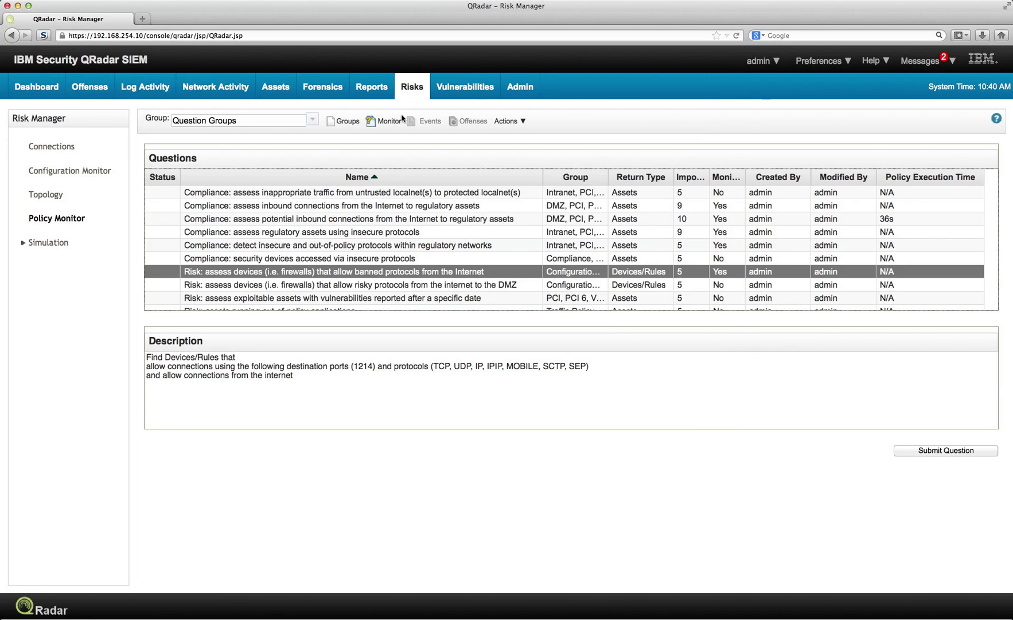
{"action": "left_click", "coordinate": [94, 88]}
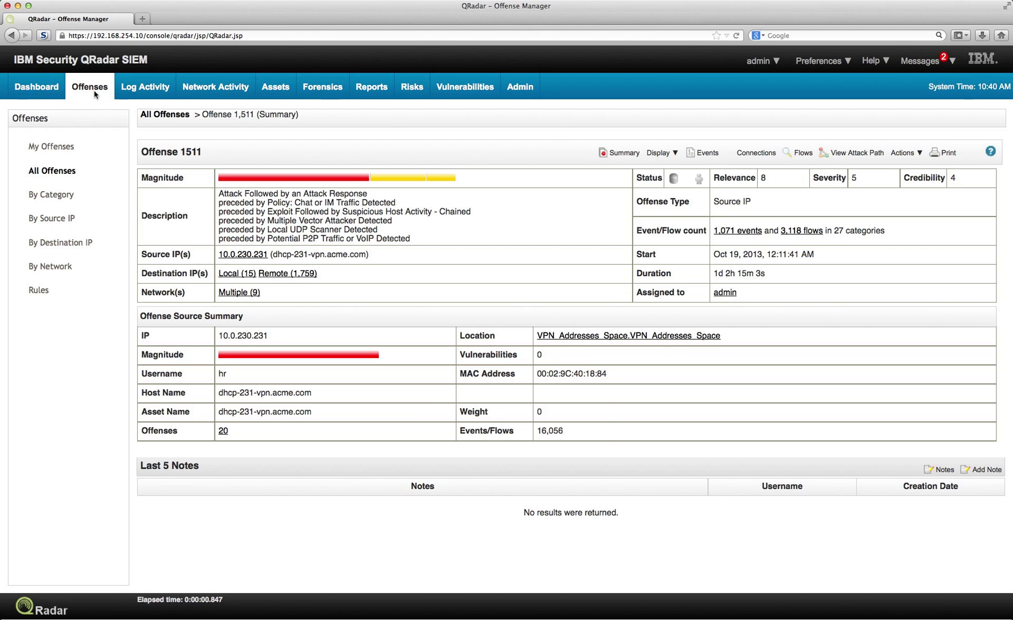
{"action": "left_click", "coordinate": [175, 113]}
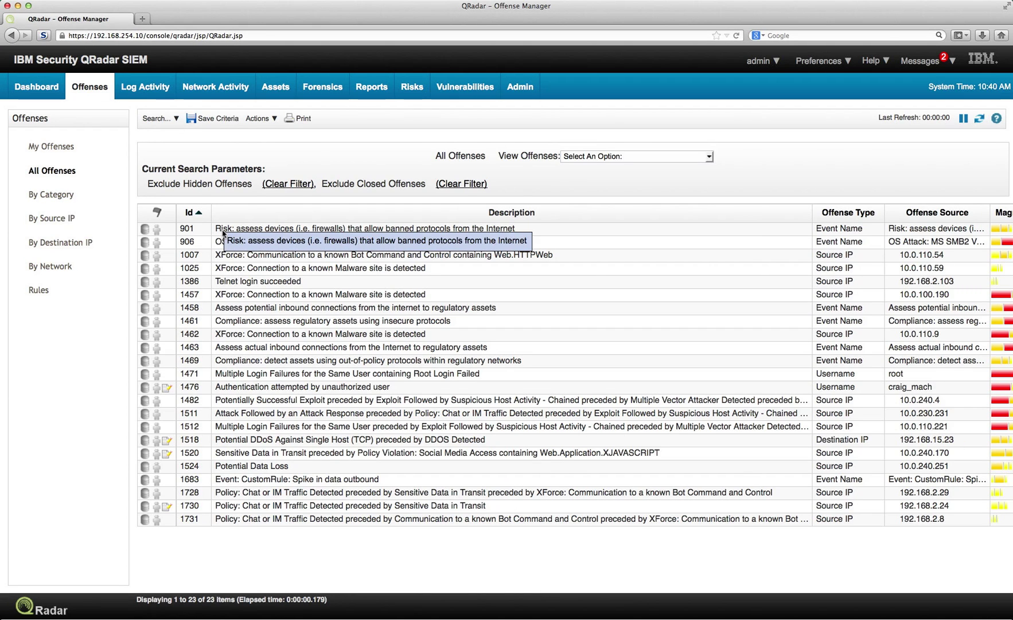
{"action": "double_click", "coordinate": [223, 229]}
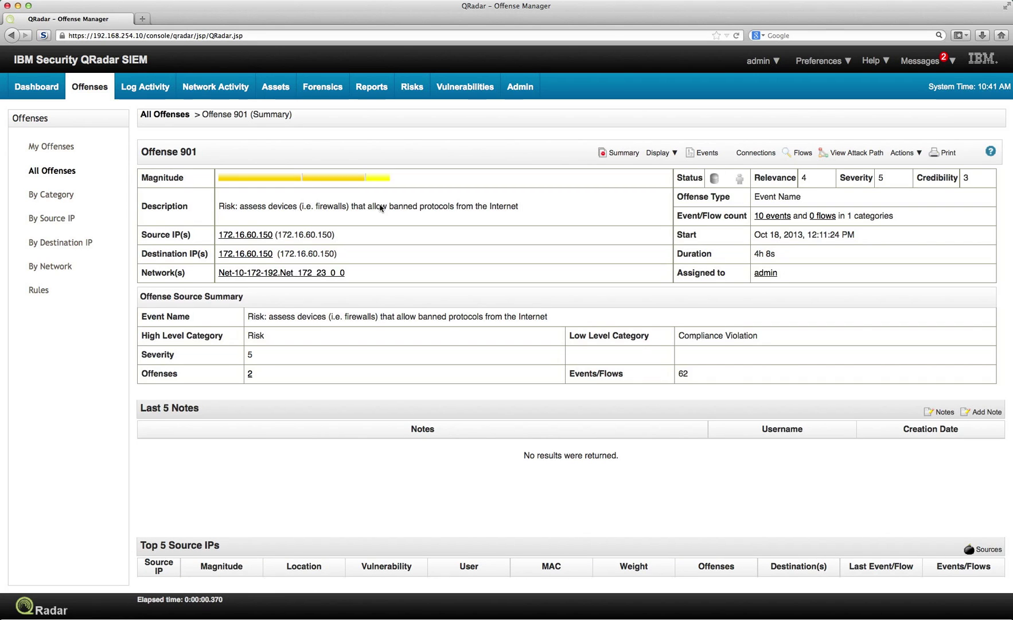
View the rules contributing to offense 901, then return to the Policy Monitor questions.
{"action": "left_click", "coordinate": [661, 154]}
{"action": "left_click", "coordinate": [673, 295]}
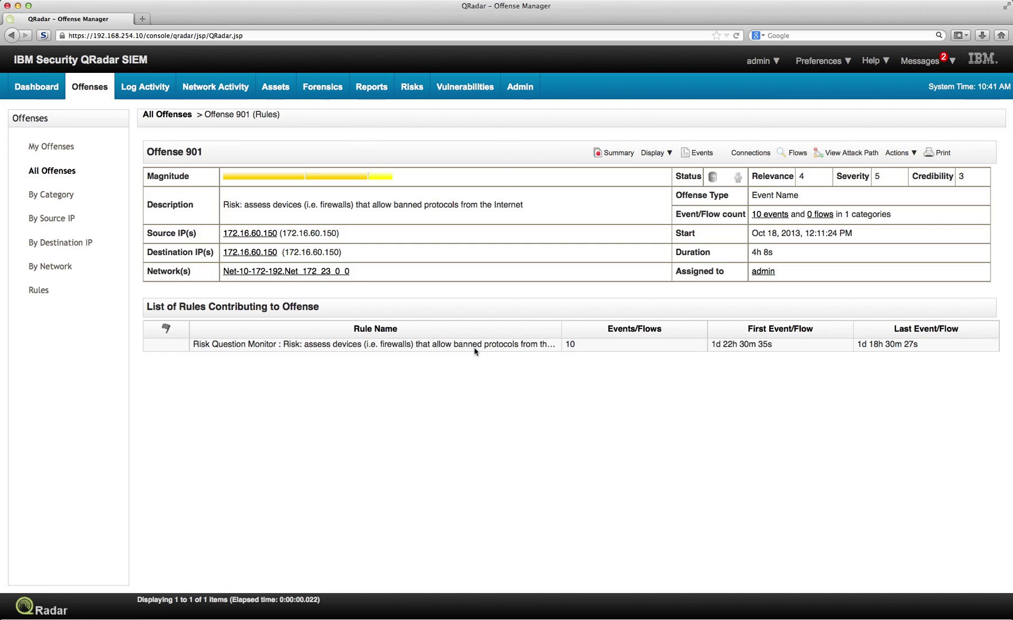
{"action": "left_click", "coordinate": [413, 88]}
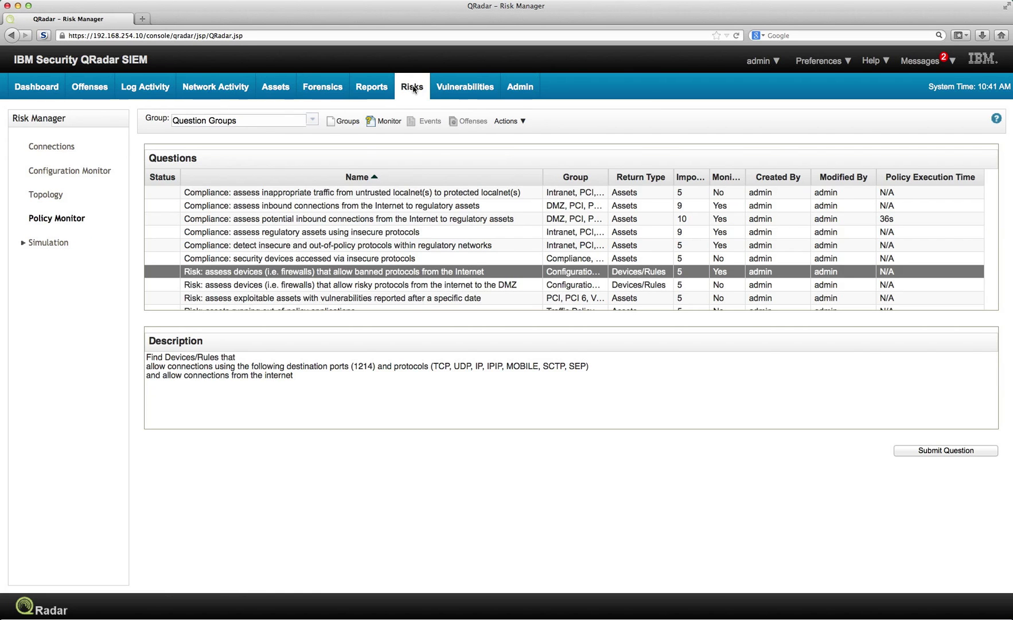
In Configuration Monitor, open the details of external firewall 10.0.250.1 to list its 24 rules.
{"action": "left_click", "coordinate": [60, 171]}
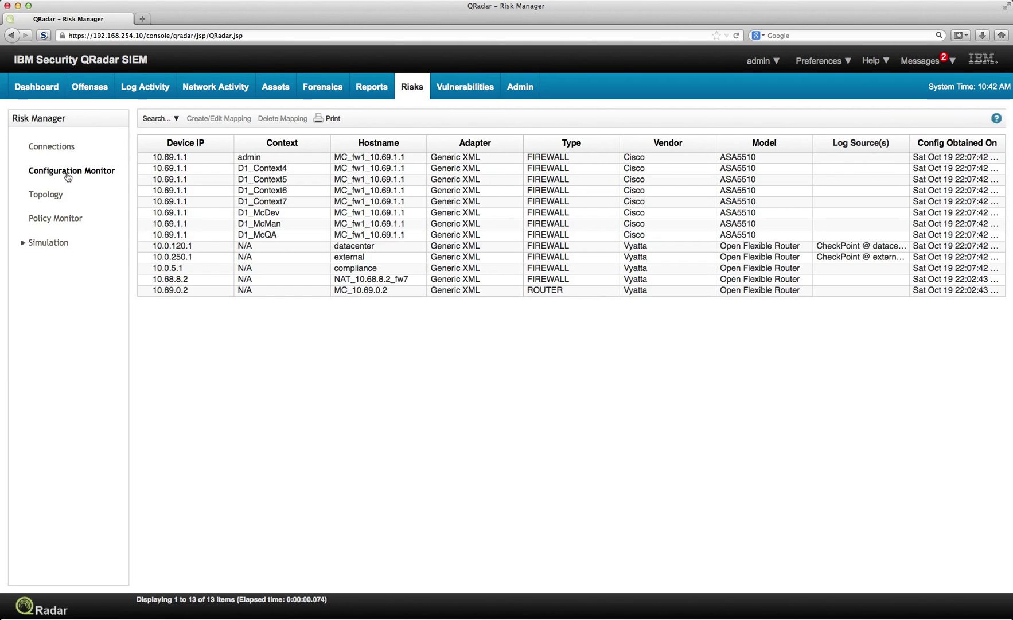
{"action": "left_click", "coordinate": [204, 257]}
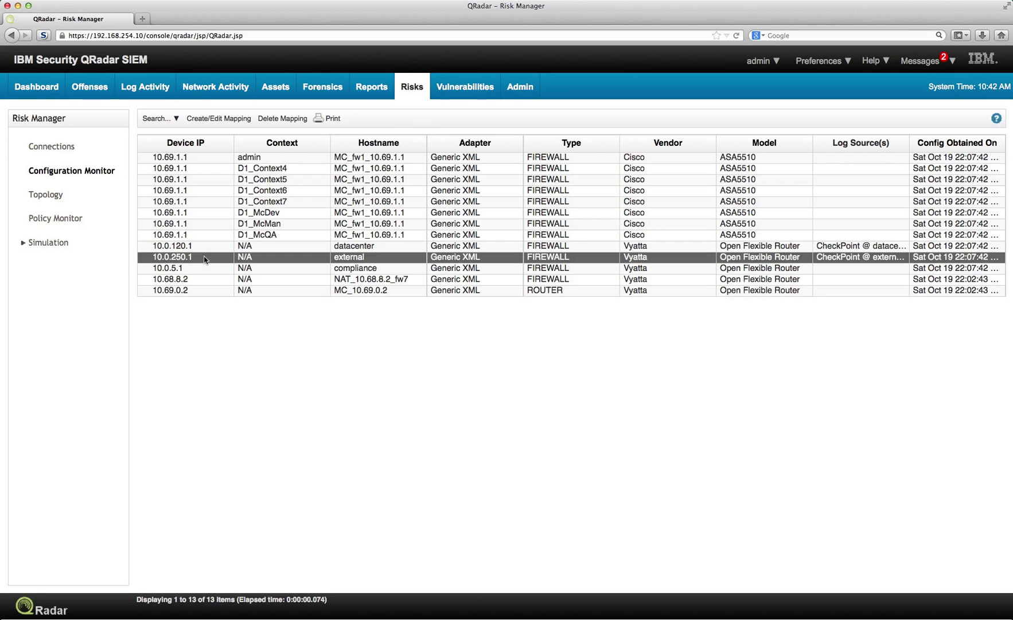
{"action": "double_click", "coordinate": [204, 258]}
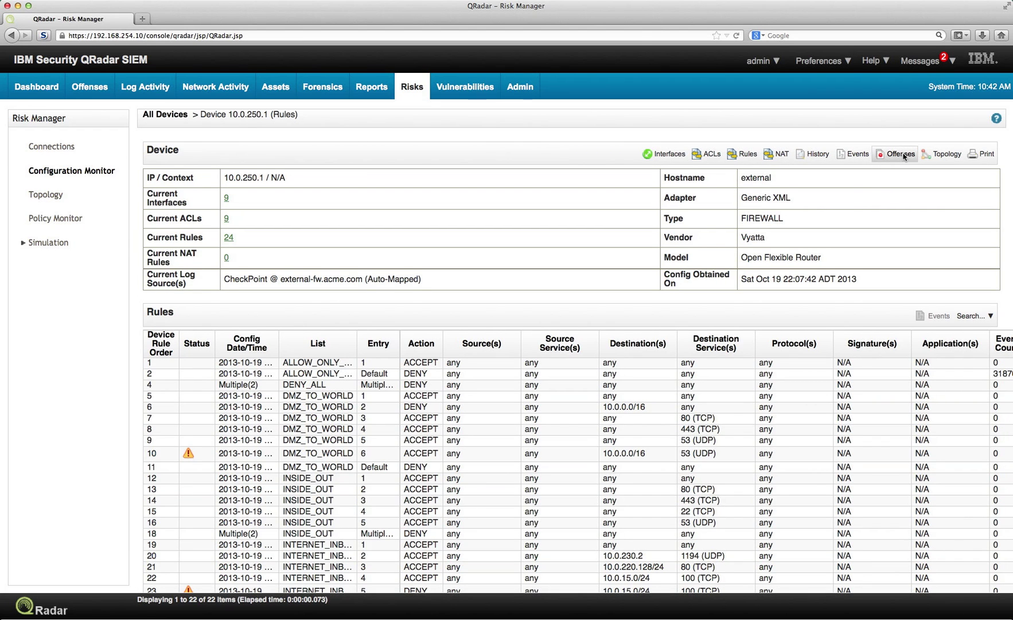
List the 350 offenses from the firewall's CheckPoint @ external-fw.acme.com log source.
{"action": "left_click", "coordinate": [904, 156]}
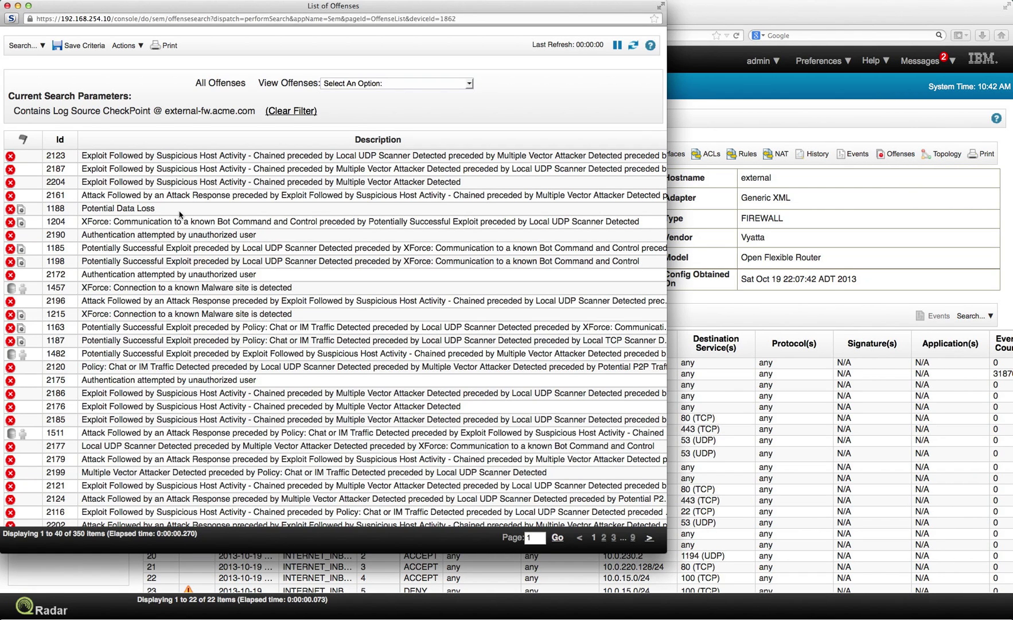
{"action": "scroll", "coordinate": [201, 252], "scroll_direction": "down", "scroll_amount": 5}
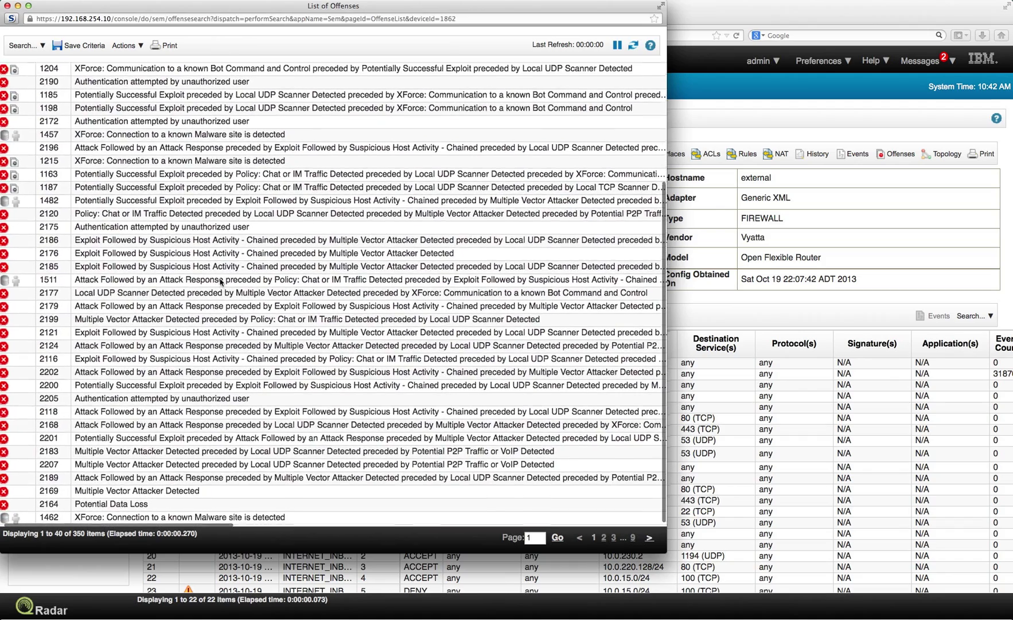
{"action": "scroll", "coordinate": [220, 282], "scroll_direction": "up", "scroll_amount": 5}
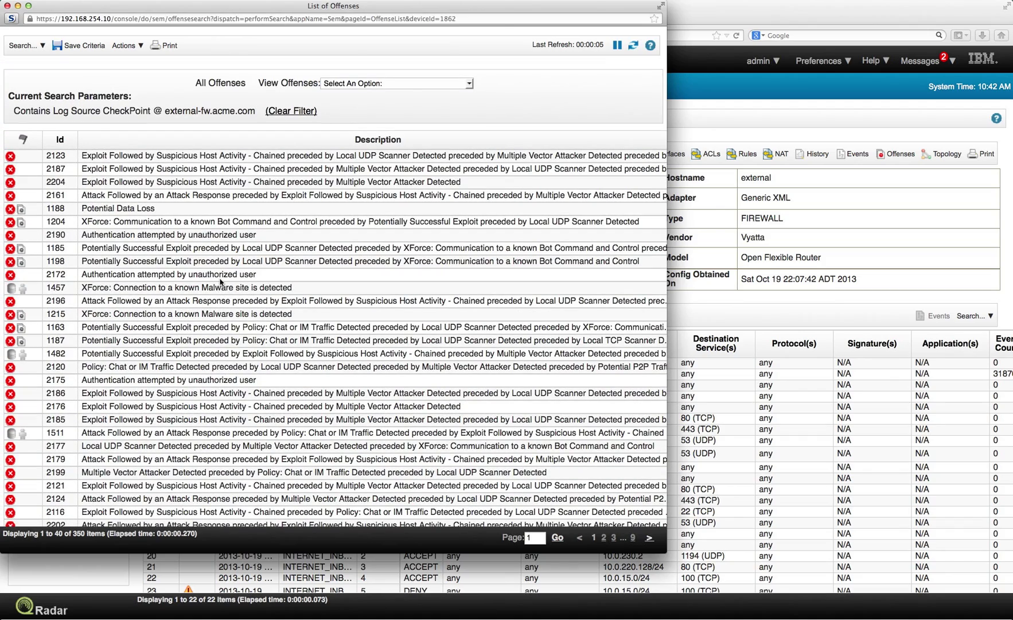